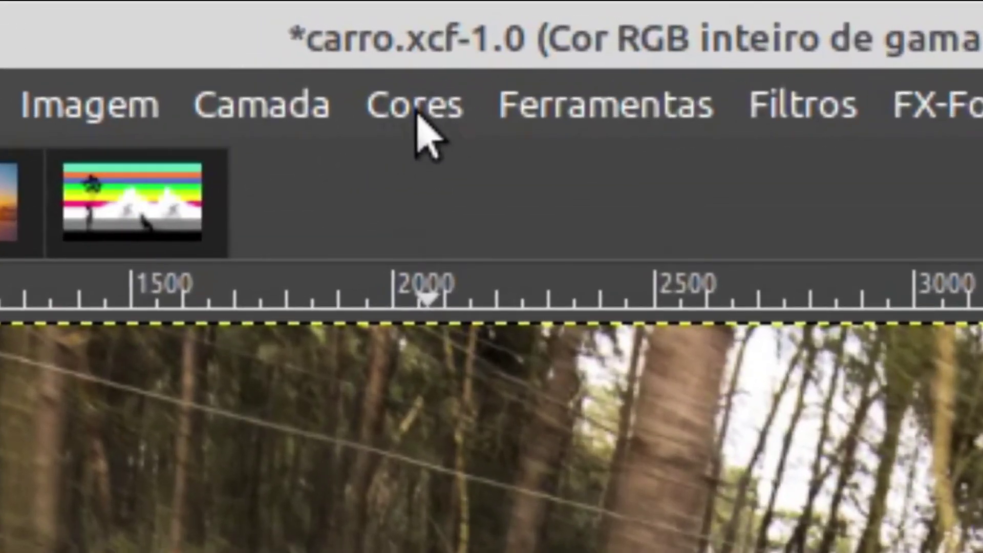
- Glance at the Cores menu, then bring the striped silhouette image imagem01.jpg to the front
left_click(375, 85)
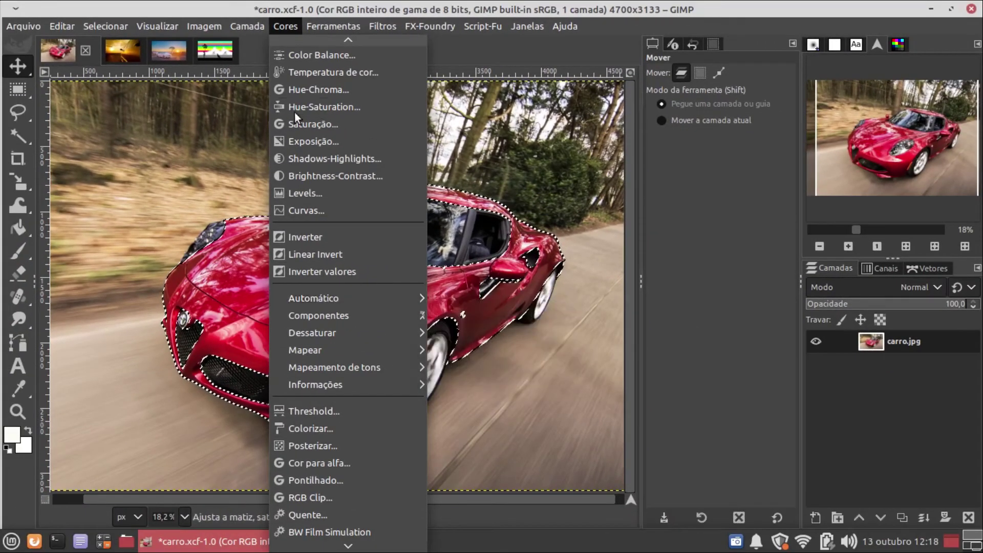
left_click(282, 24)
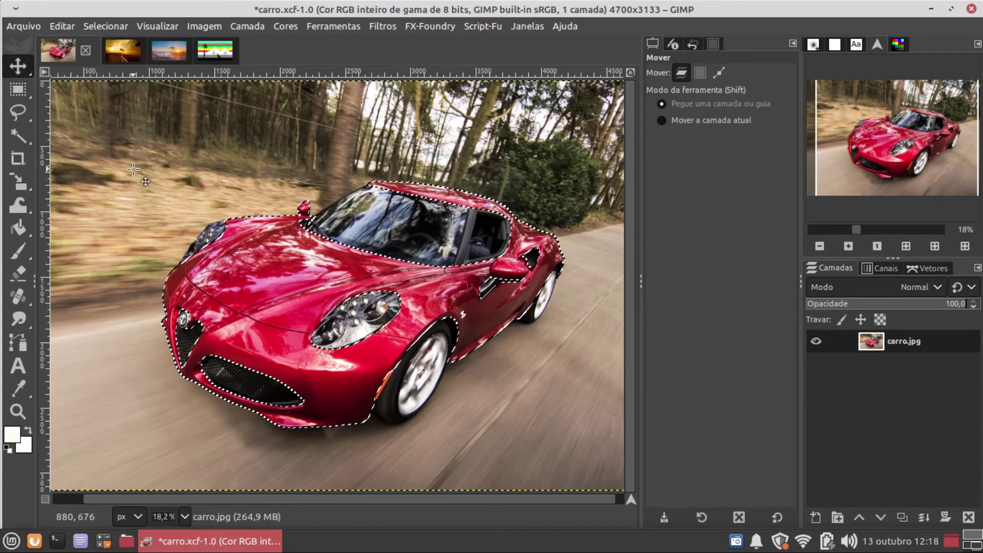
left_click(213, 55)
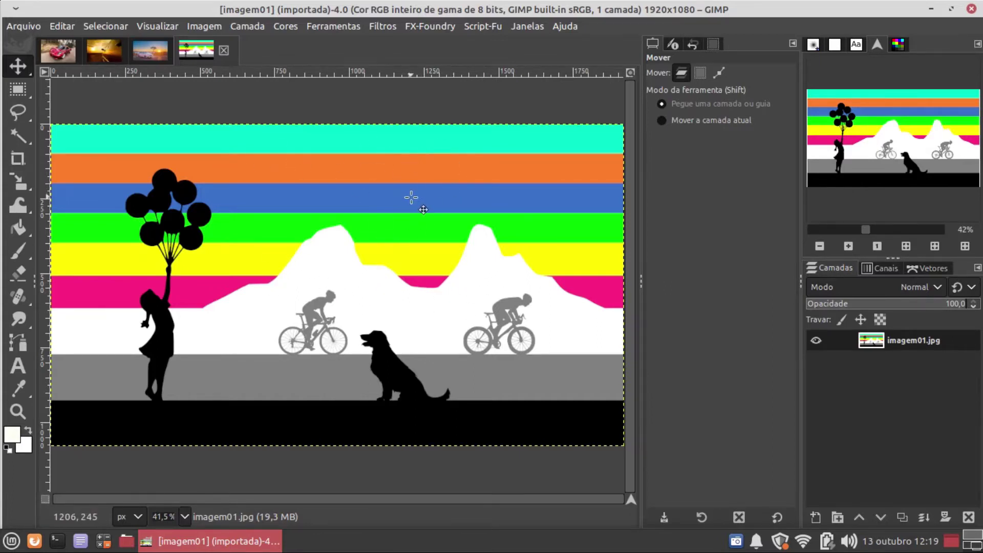
left_click(291, 28)
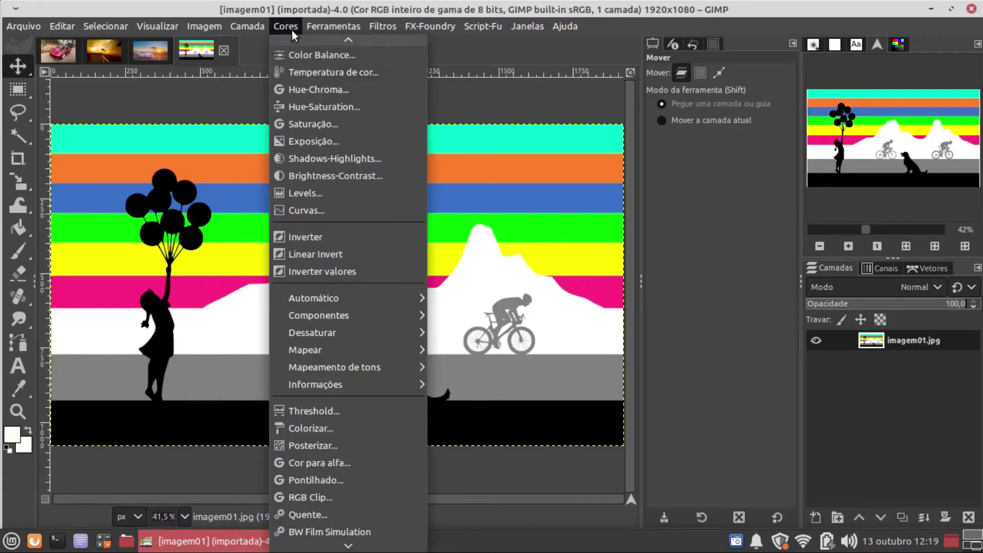
left_click(302, 103)
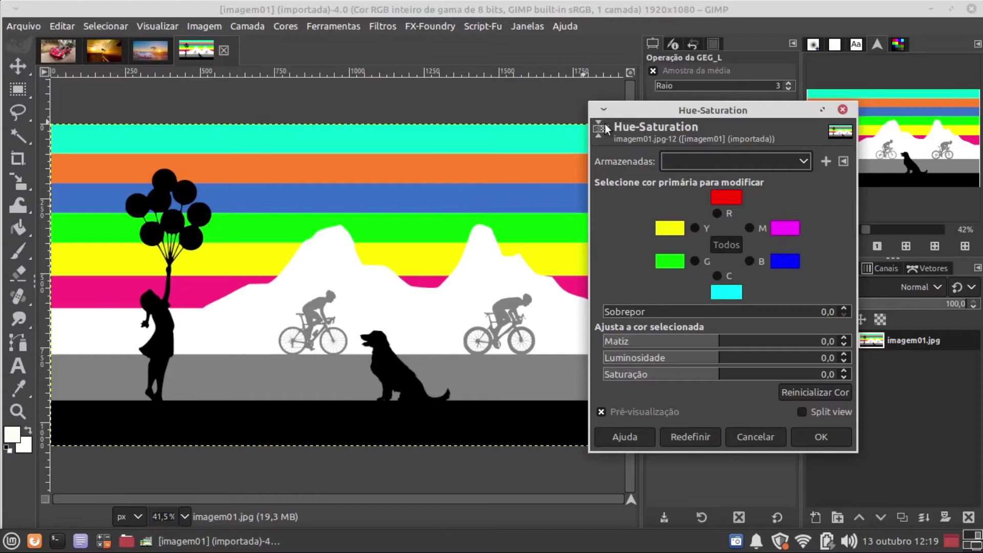
left_click_drag(634, 110, 702, 77)
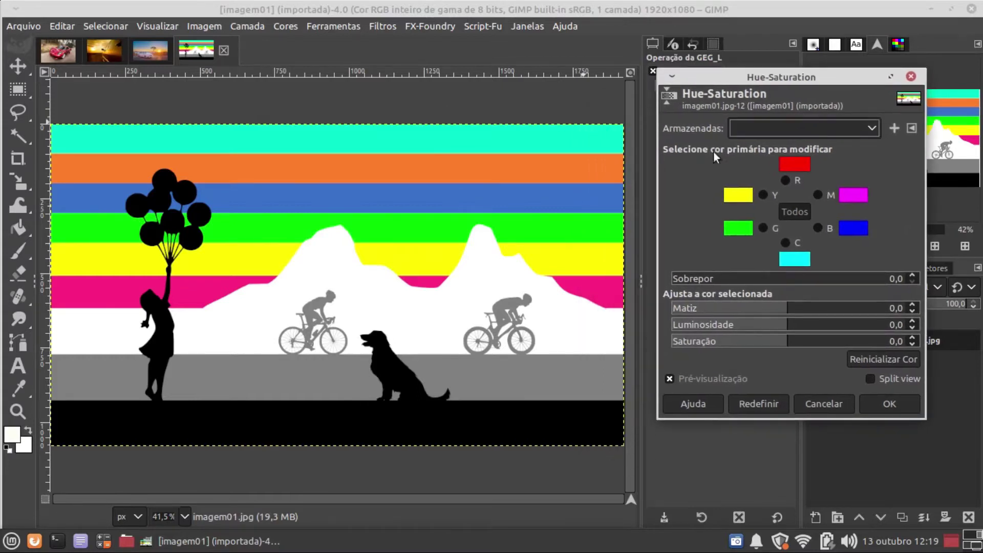
mouse_move(784, 308)
left_mouse_down()
mouse_move(667, 306)
mouse_move(896, 305)
mouse_move(674, 300)
mouse_move(890, 306)
mouse_move(718, 309)
mouse_move(828, 307)
mouse_move(726, 309)
mouse_move(822, 312)
mouse_move(793, 313)
mouse_move(789, 323)
left_mouse_up()
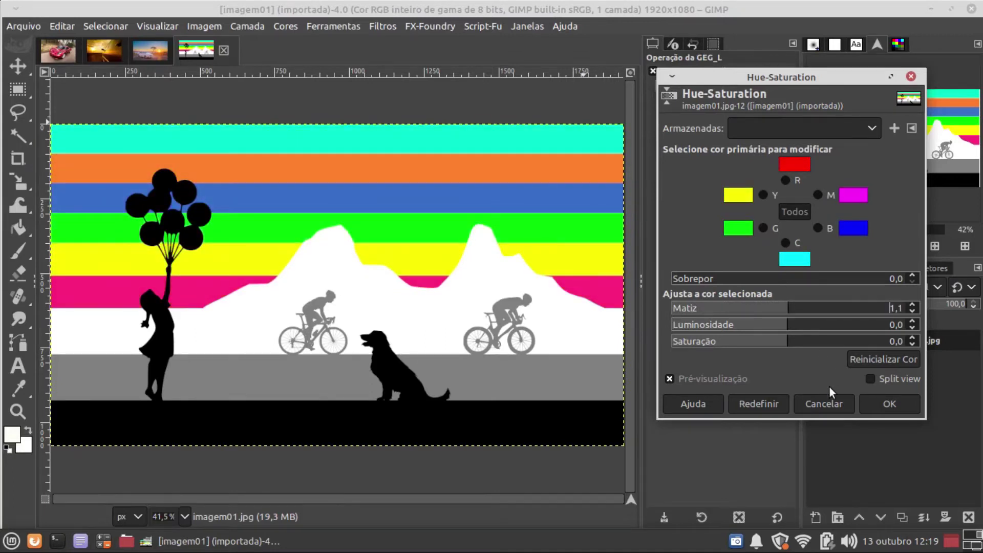
left_click(828, 402)
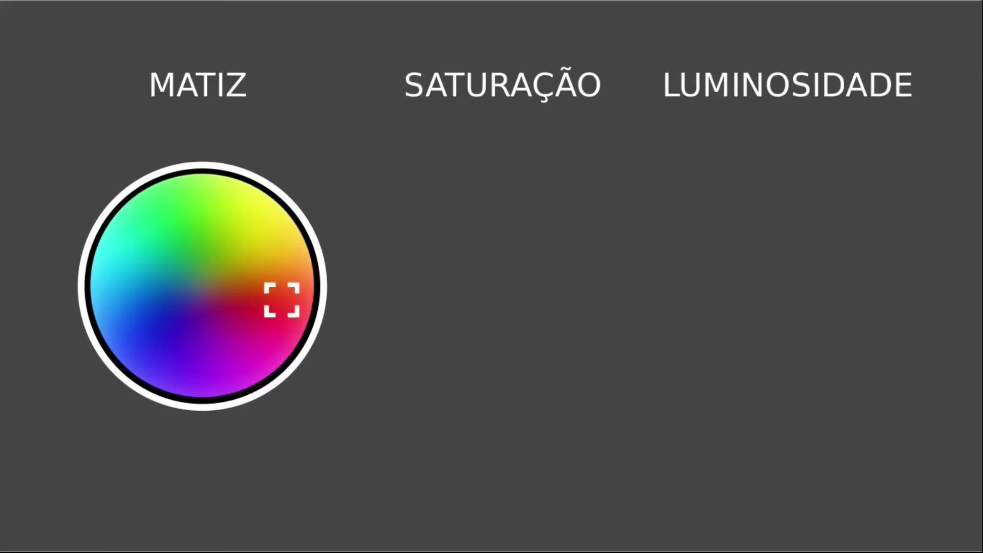
- Swing the Matiz slider to 146,7, then into negative values, and back near 0
mouse_move(205, 476)
left_mouse_down()
mouse_move(310, 469)
mouse_move(84, 477)
left_mouse_up()
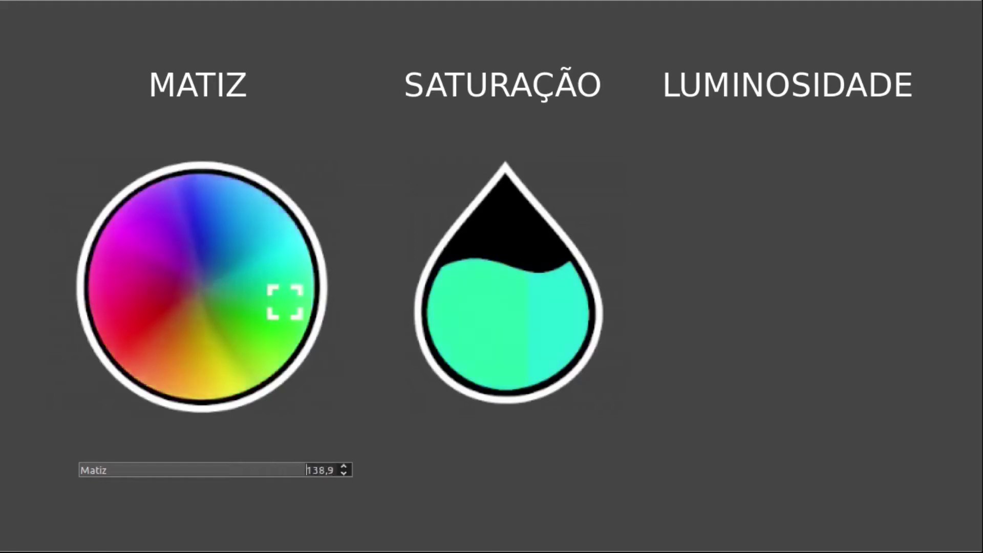
left_click_drag(250, 475, 106, 467)
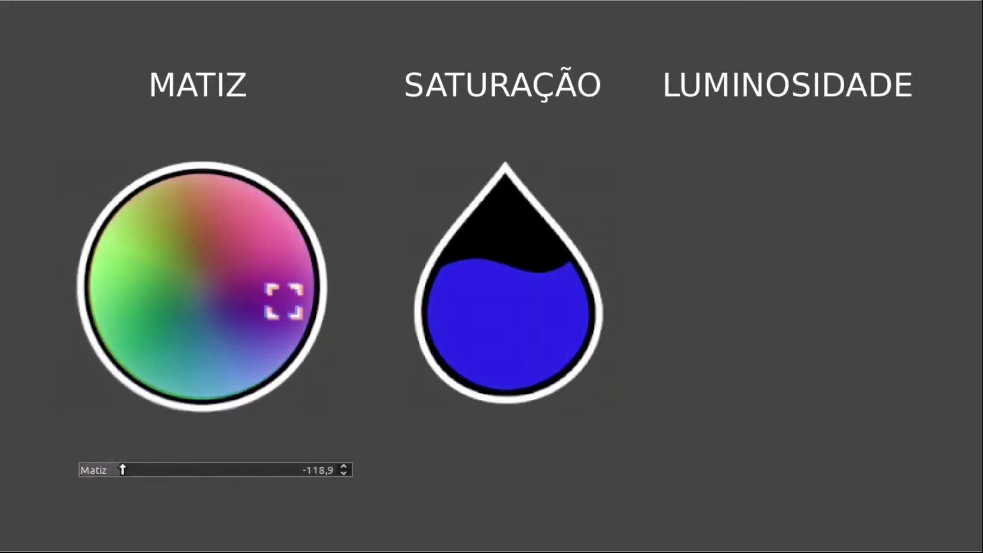
left_click_drag(107, 467, 211, 469)
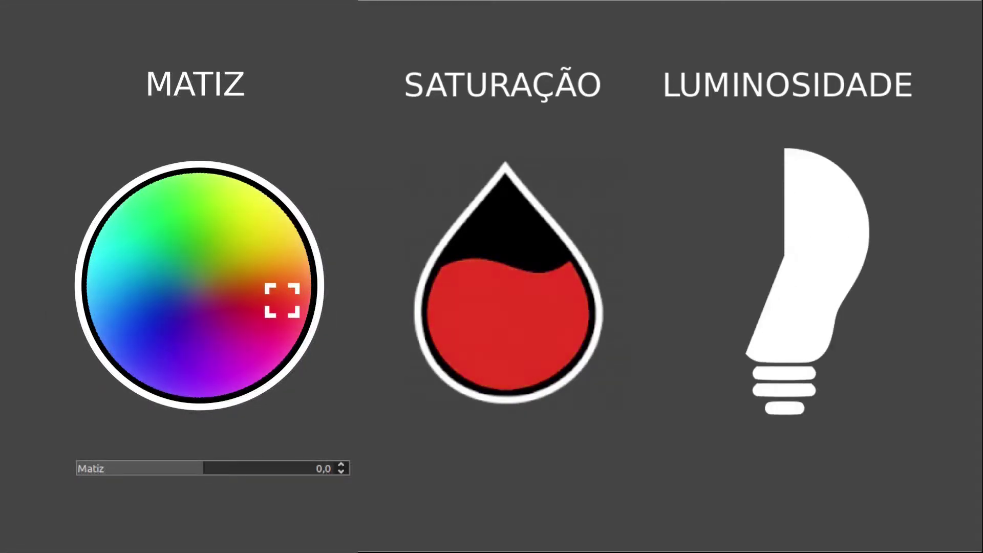
- Lower Saturação to -97,5 and drag Luminosidade to -41,4, then about -3,1
mouse_move(493, 469)
left_mouse_down()
mouse_move(381, 470)
mouse_move(510, 471)
mouse_move(372, 471)
mouse_move(640, 469)
mouse_move(374, 470)
left_mouse_up()
mouse_move(801, 472)
left_mouse_down()
mouse_move(869, 470)
mouse_move(735, 474)
mouse_move(927, 470)
mouse_move(665, 475)
mouse_move(927, 470)
mouse_move(676, 470)
mouse_move(888, 471)
left_mouse_up()
mouse_move(819, 472)
left_mouse_down()
mouse_move(666, 476)
mouse_move(907, 470)
left_mouse_up()
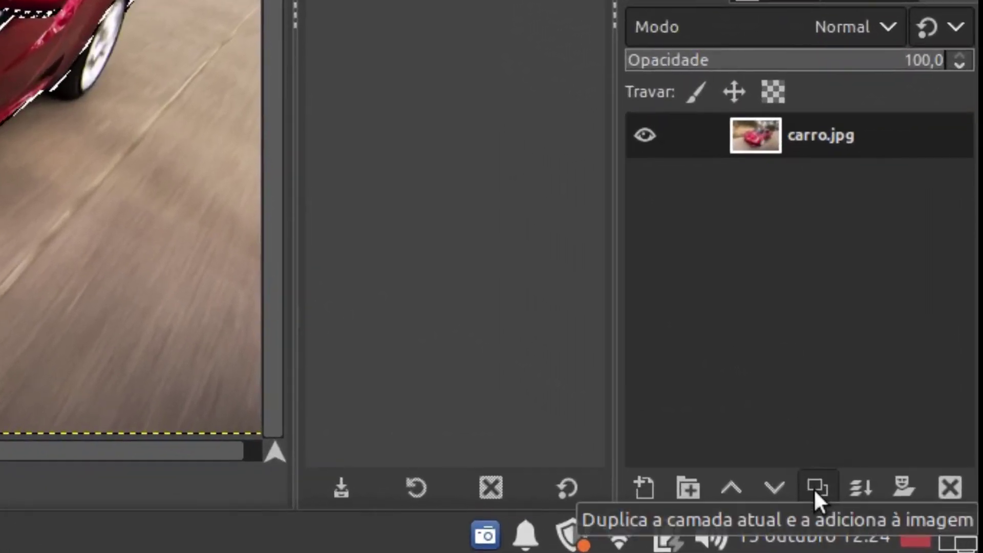
- Duplicate the carro.jpg layer and give the copy a Seleção-based layer mask
left_click(814, 489)
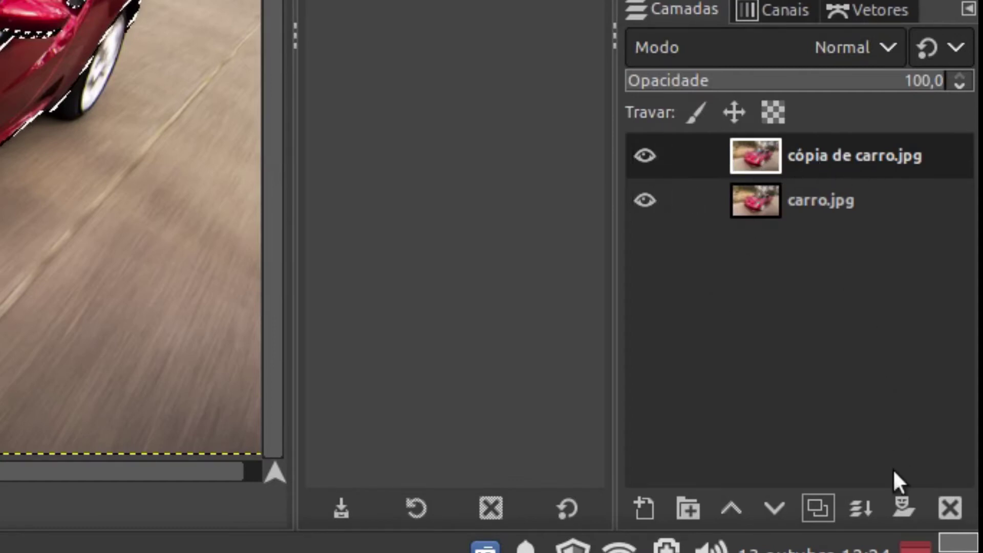
left_click(898, 493)
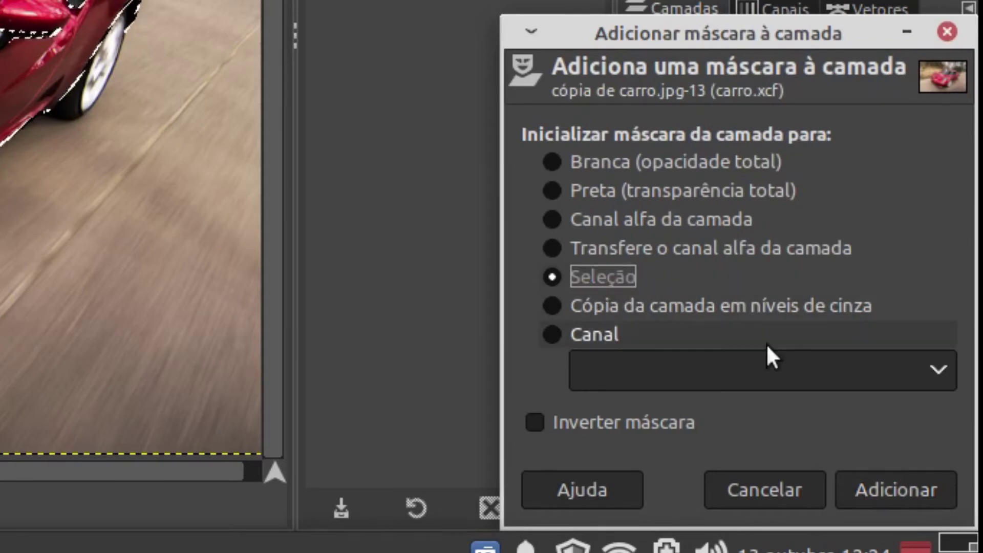
left_click(869, 490)
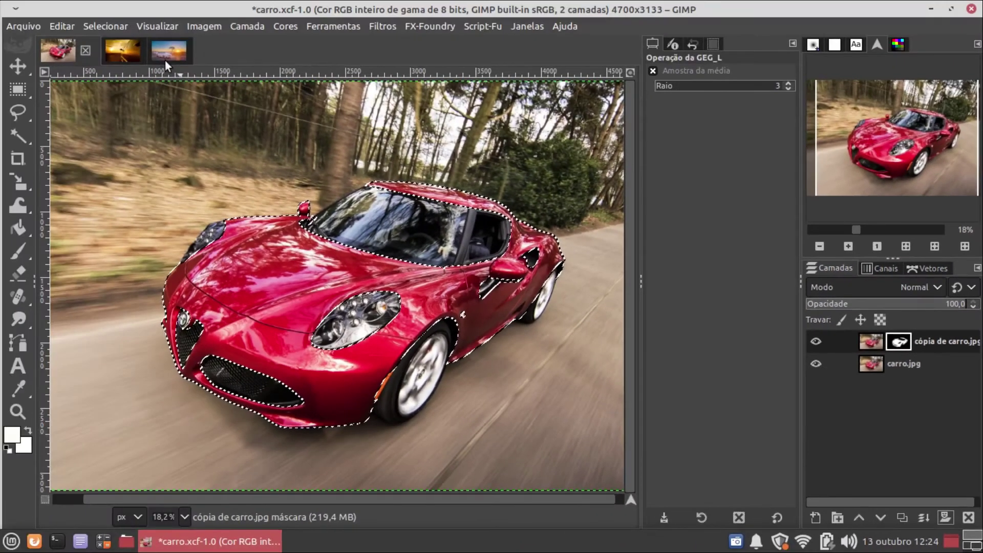
left_click(105, 26)
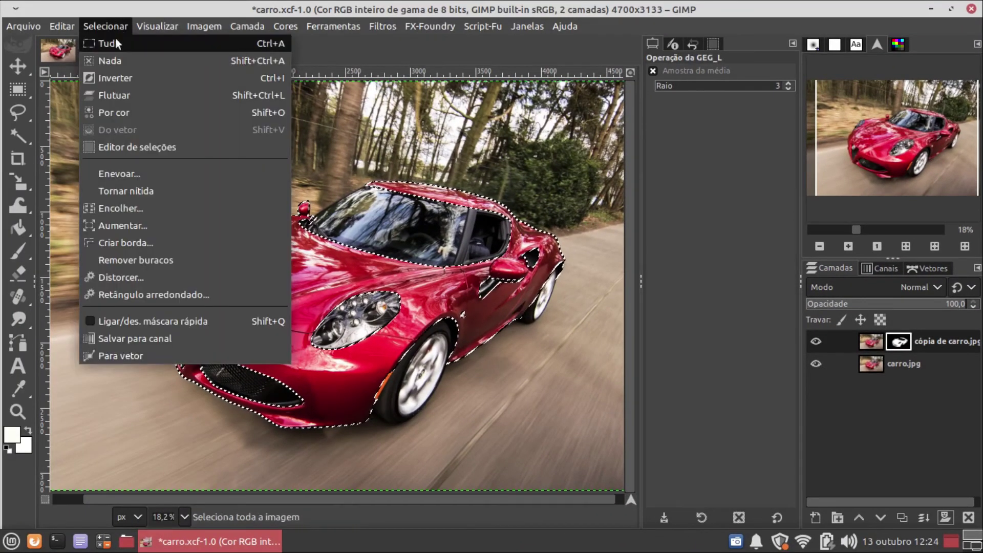
- Choose Select > None to drop the marching ants around the red car
left_click(95, 61)
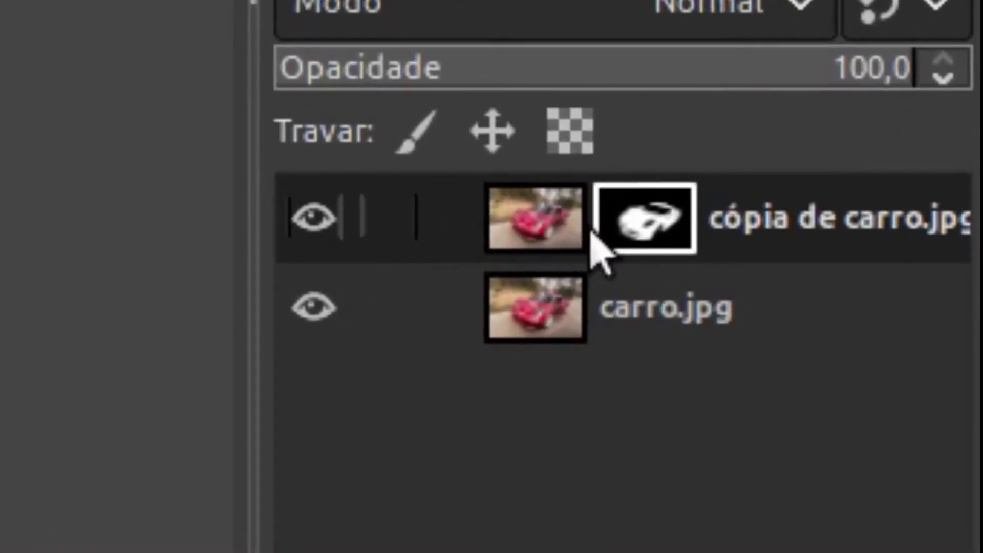
mouse_move(904, 364)
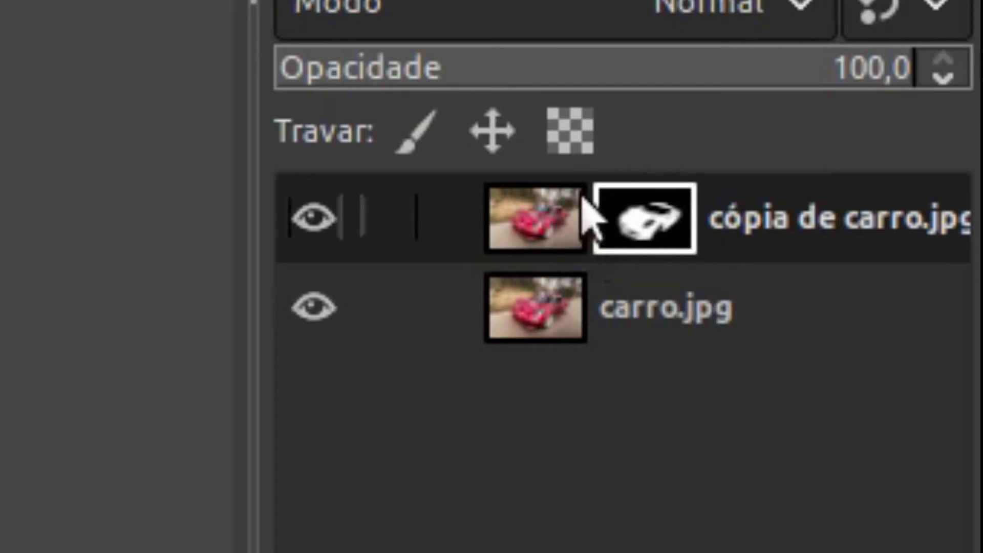
- Make the 'cópia de carro.jpg' layer thumbnail, not its mask, the edit target
left_click(554, 221)
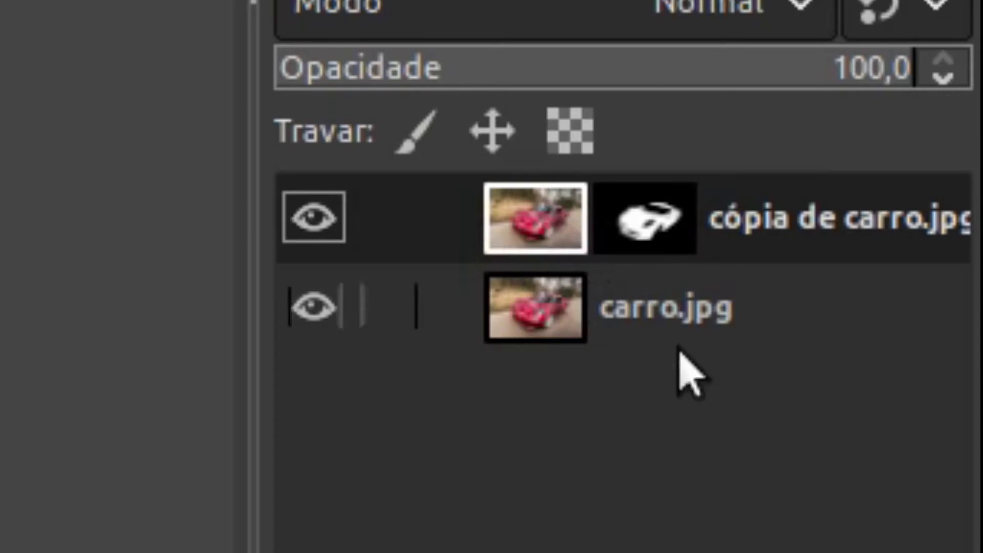
left_click(654, 221)
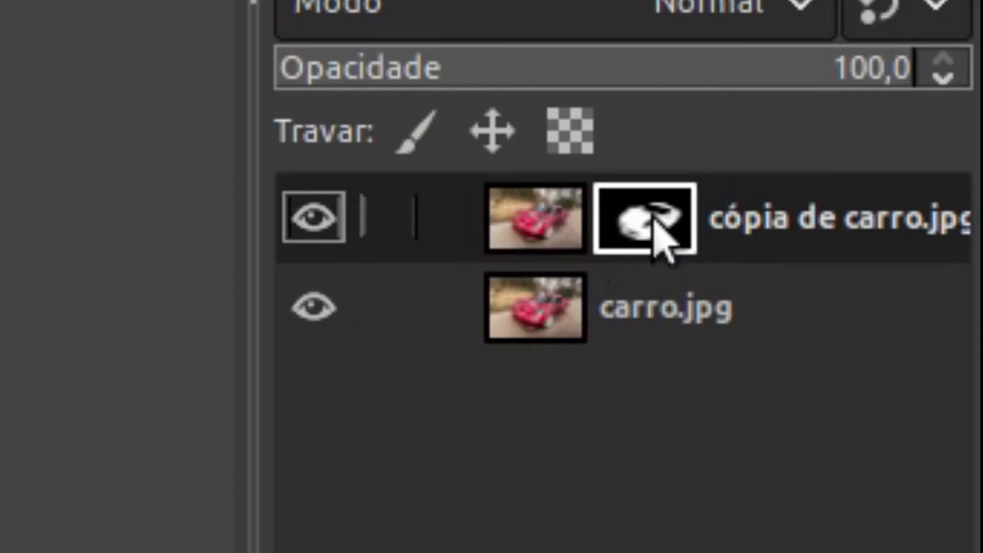
left_click(522, 217)
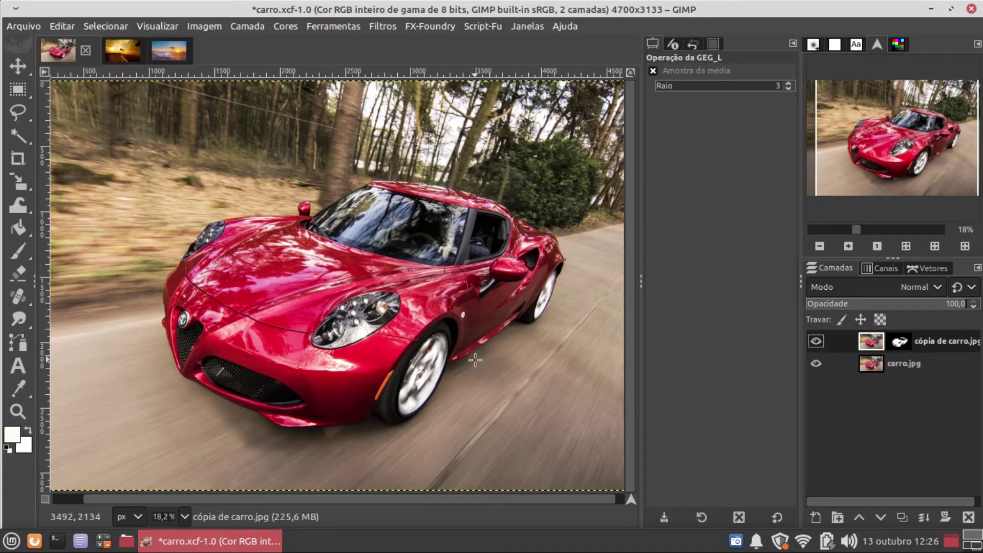
- Bring the Carro-preto-no-sol.jpg sunset image tab to the front
left_click(124, 60)
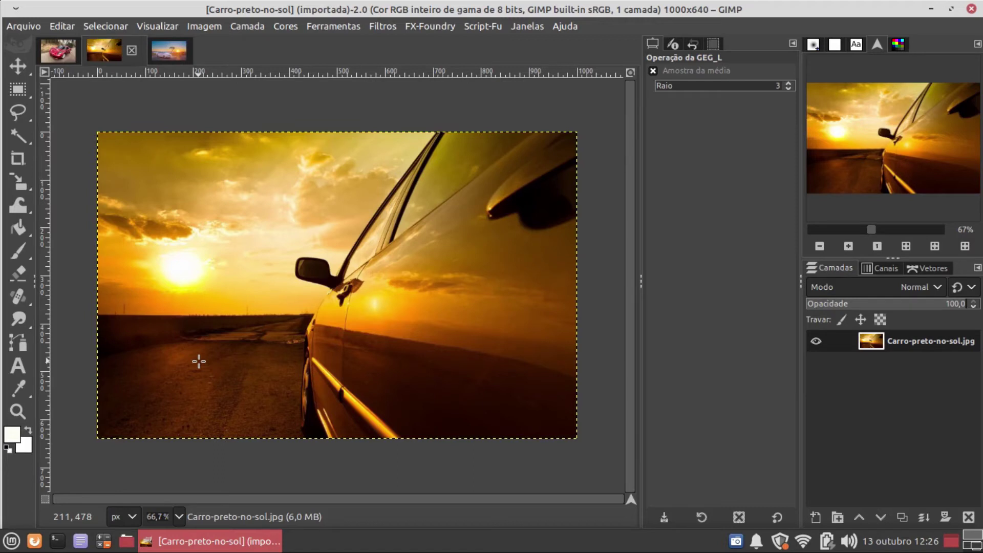
- View Carro-branco-no-sol.jpg, zoom in on the white car's front, then close it
left_click(163, 59)
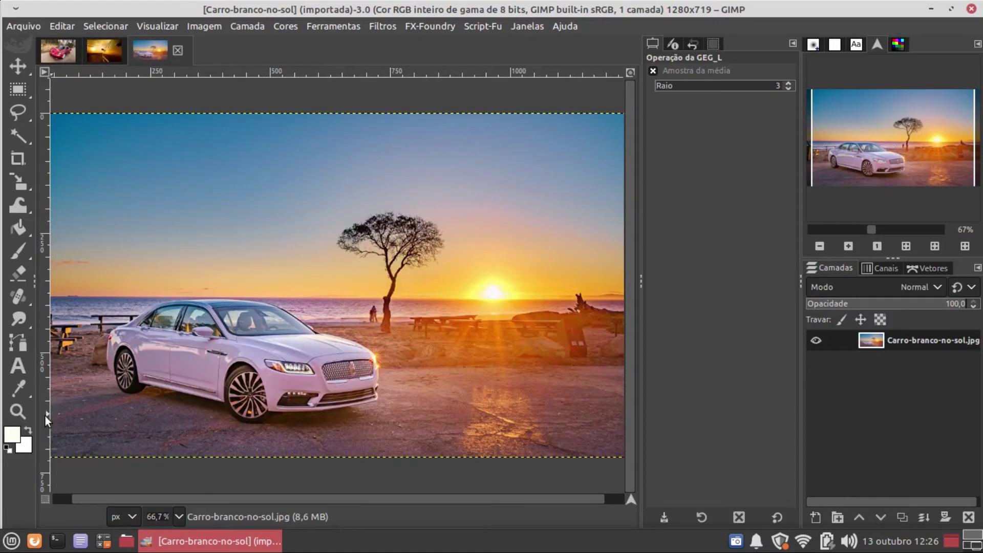
left_click(18, 410)
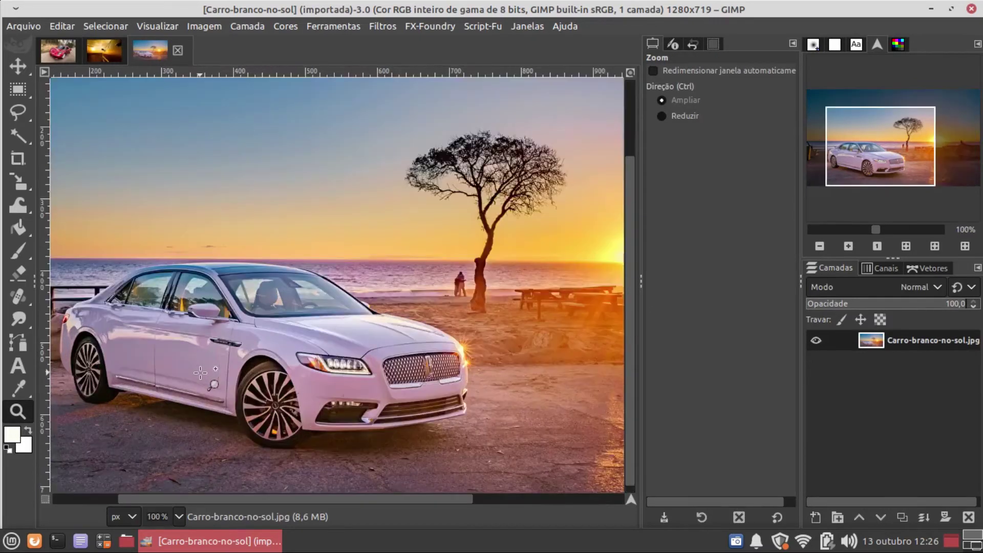
left_click(213, 379)
left_click(222, 380)
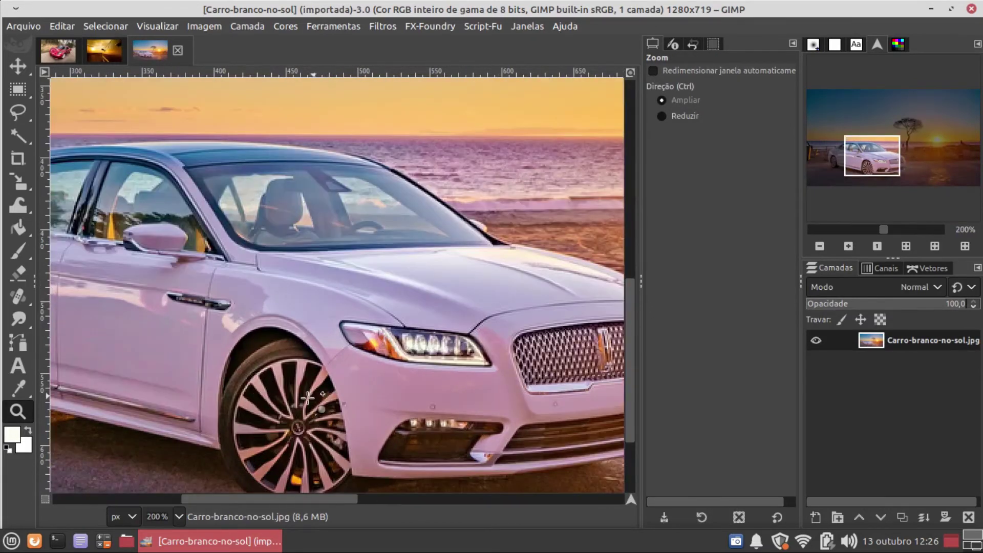
left_click(221, 382)
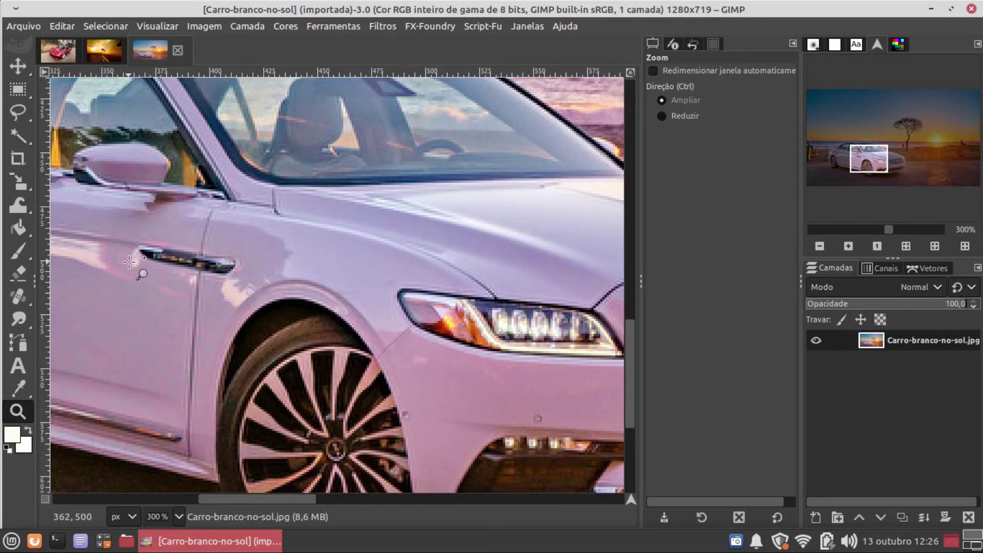
left_click(175, 49)
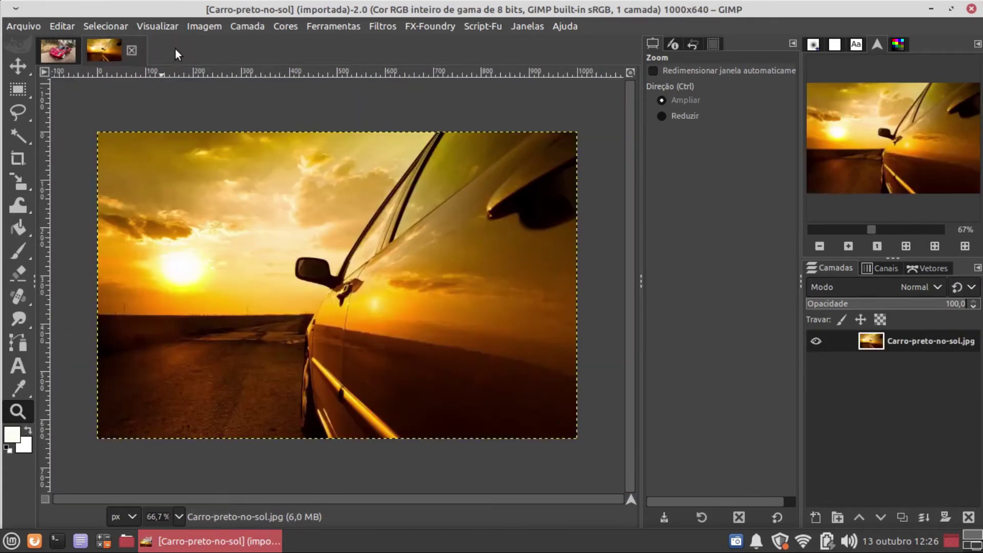
- Close Carro-preto-no-sol.jpg and zoom into the red car's bonnet at full size
left_click(132, 51)
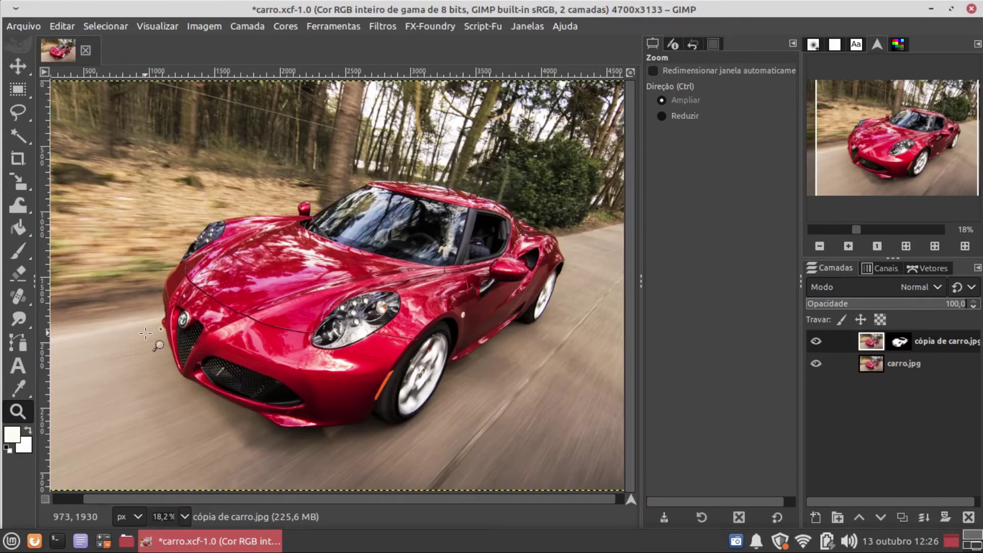
left_click(276, 285)
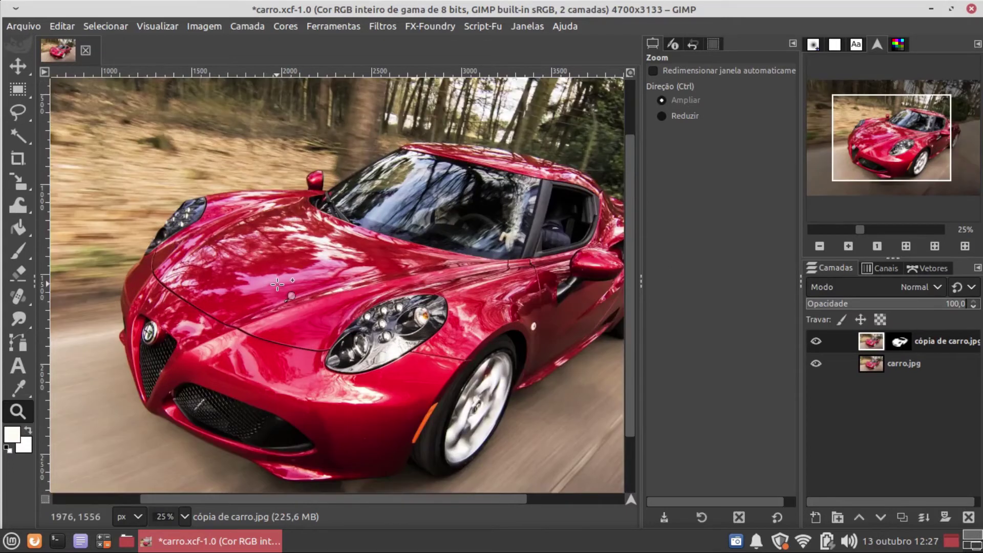
left_click(277, 283)
left_click(279, 282)
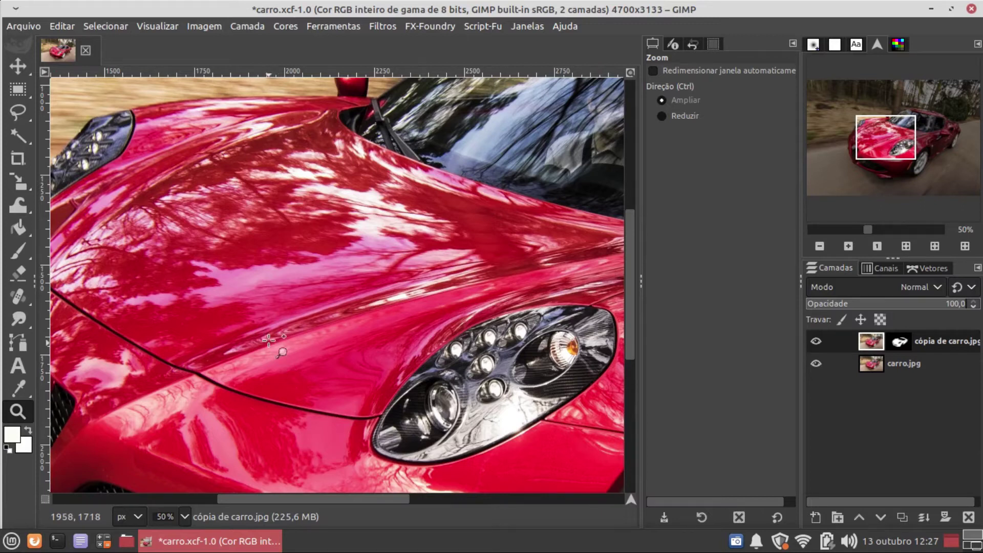
left_click(256, 289)
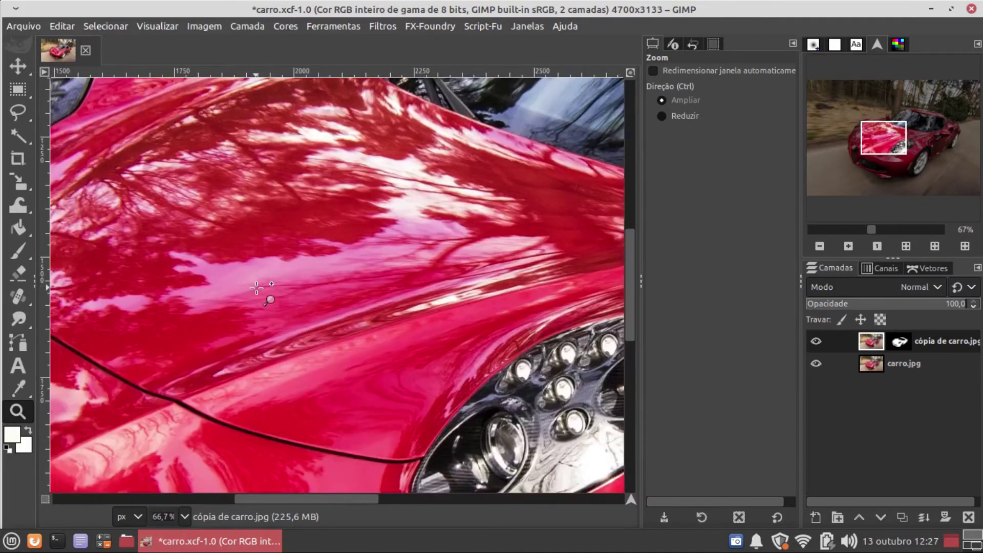
left_click(256, 288)
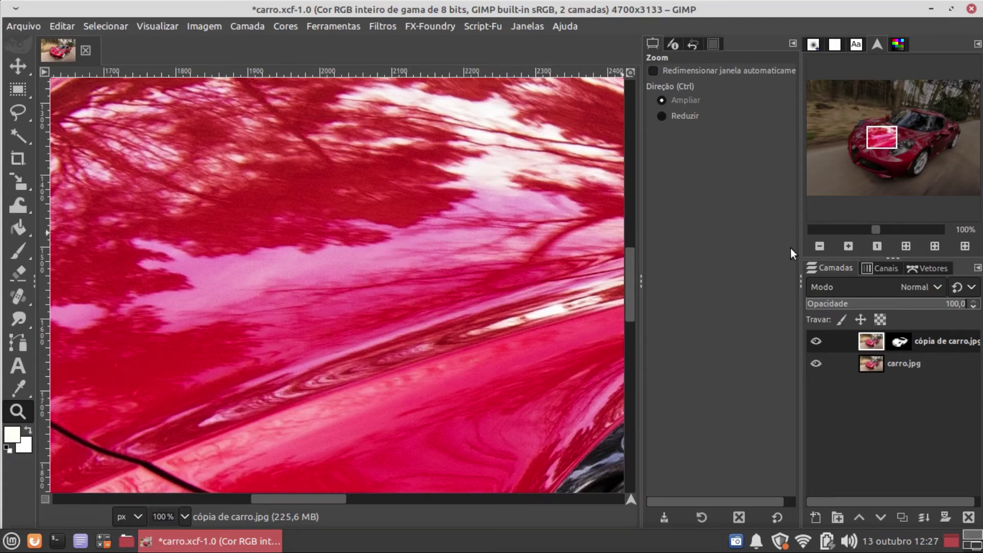
- Zoom back out to show the whole carro.xcf photo at 18.2%
left_click(819, 246)
left_click(820, 245)
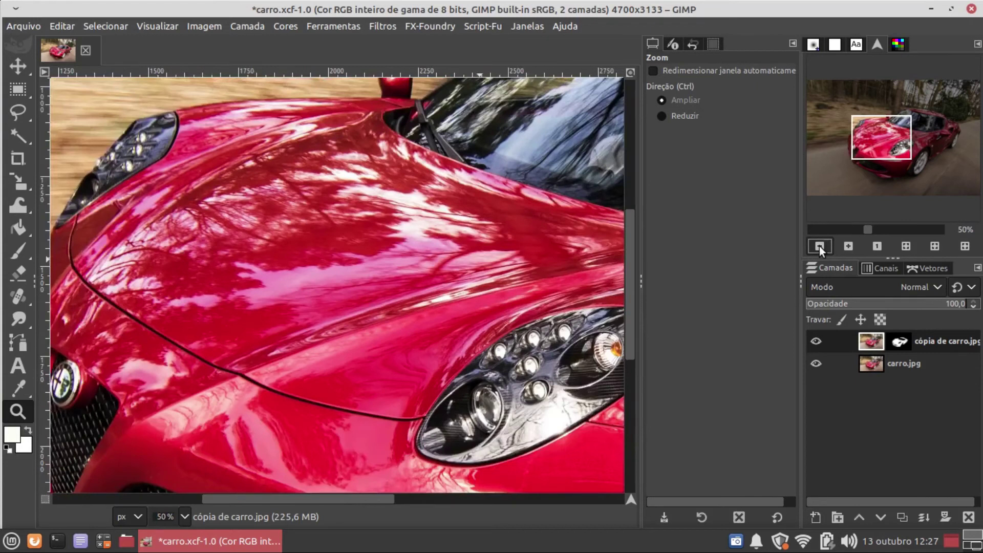
left_click(819, 246)
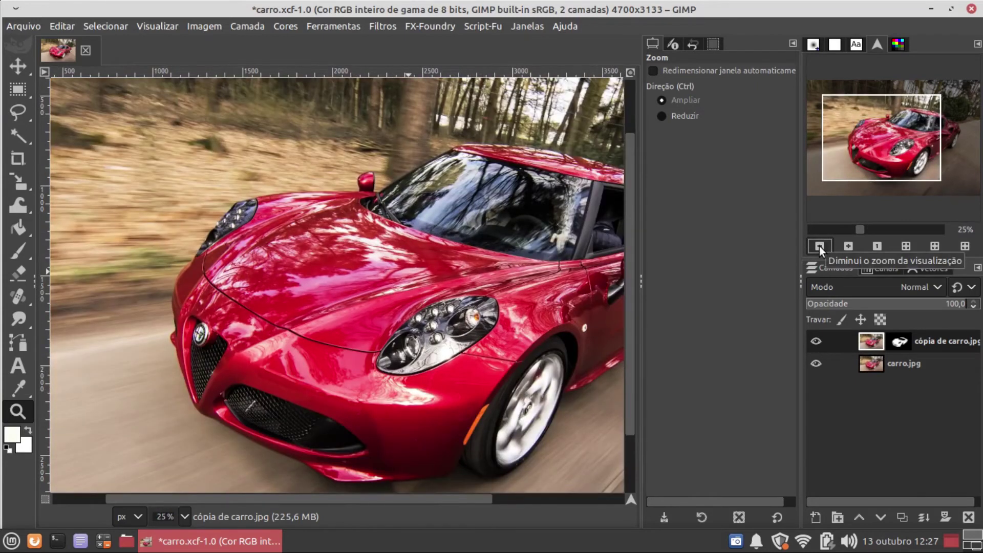
left_click(819, 246)
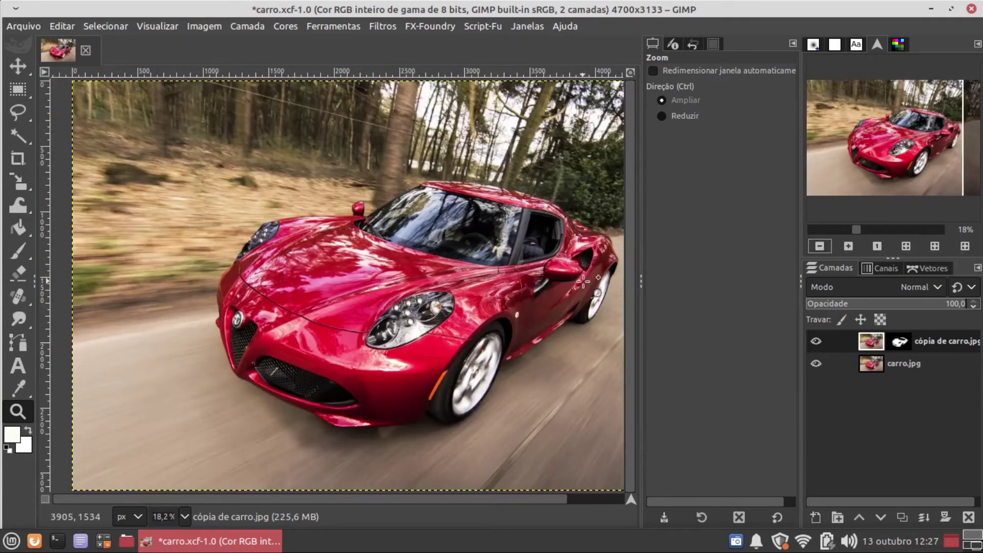
left_click_drag(381, 500, 420, 496)
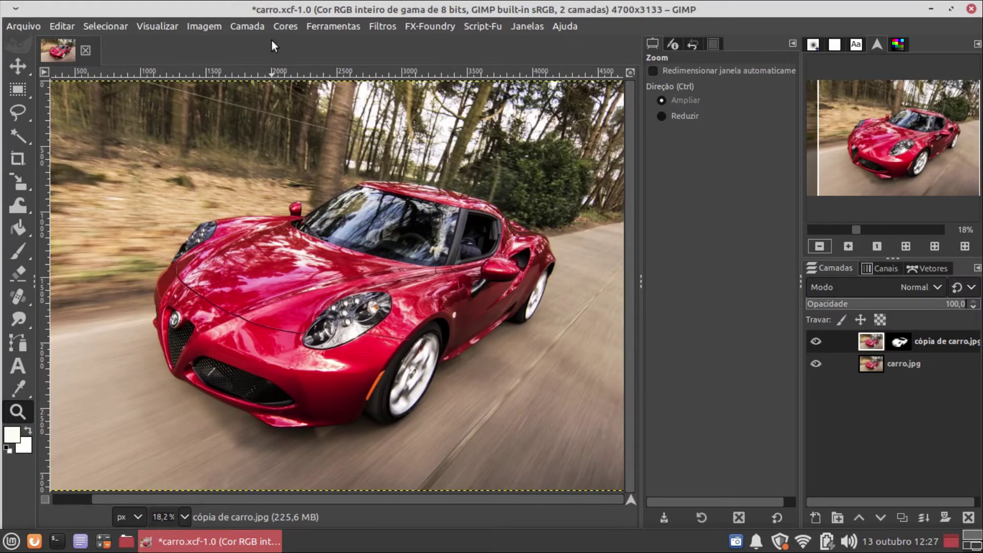
- In Hue-Saturation, drag Matiz to about -154,4 so the red car previews turquoise
left_click(281, 27)
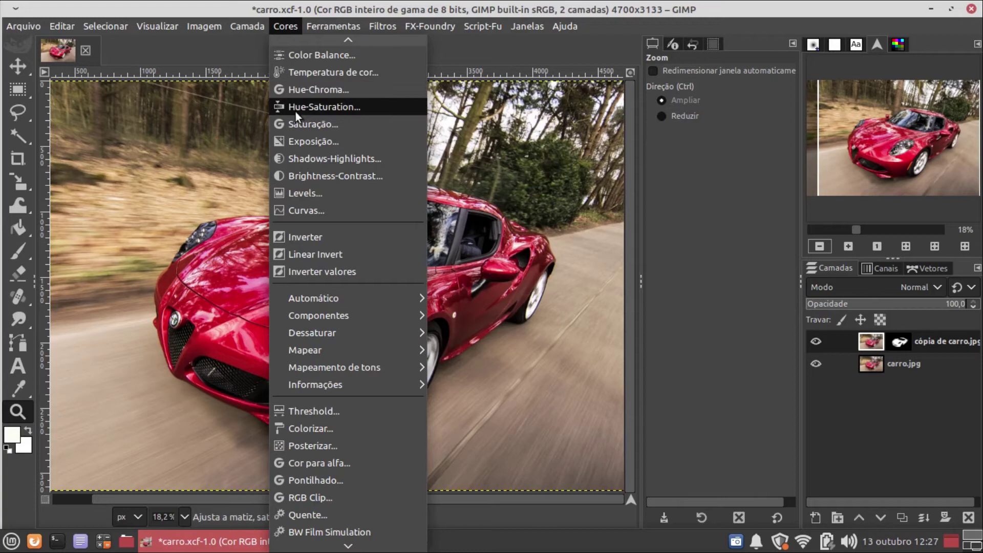
left_click(296, 109)
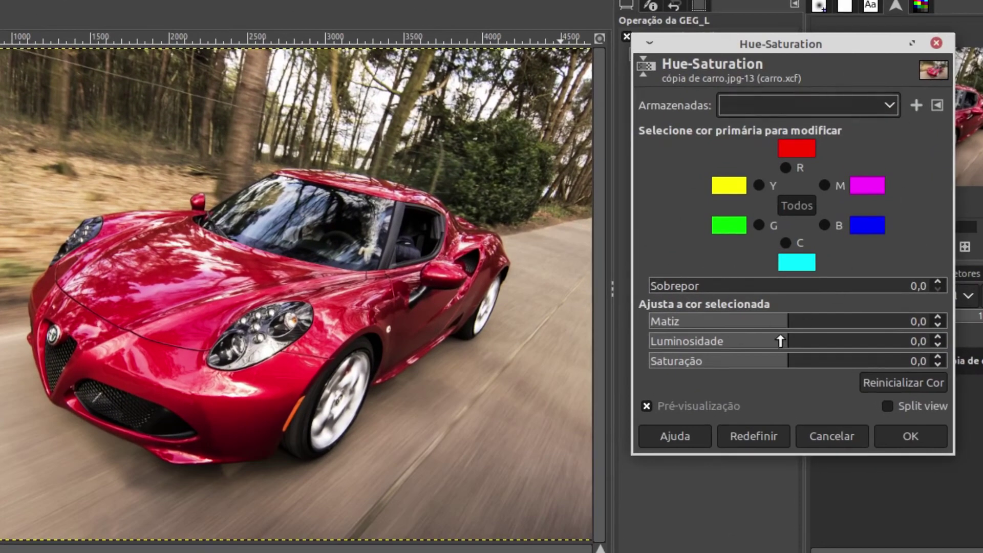
left_click_drag(782, 323, 705, 322)
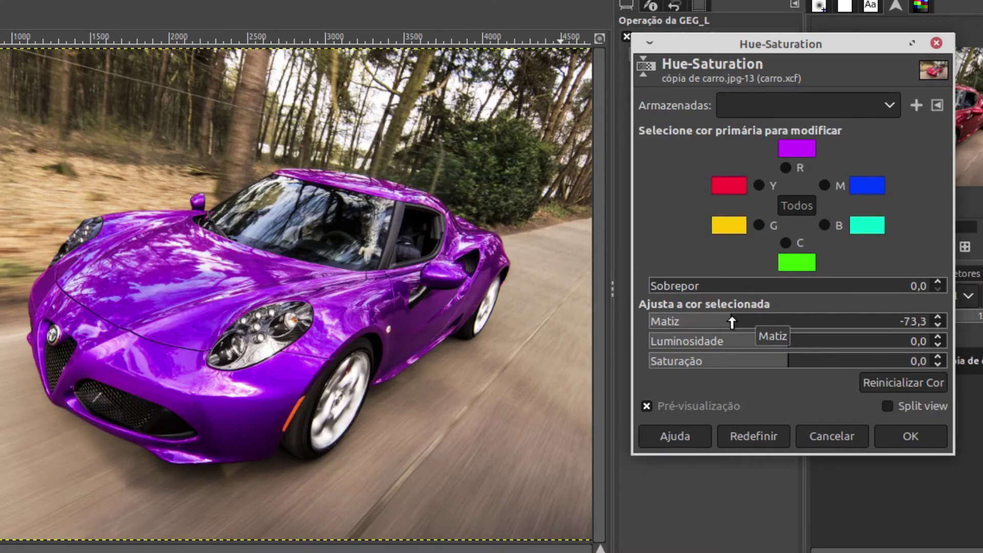
mouse_move(706, 322)
left_mouse_down()
mouse_move(681, 321)
mouse_move(896, 330)
mouse_move(666, 323)
left_mouse_up()
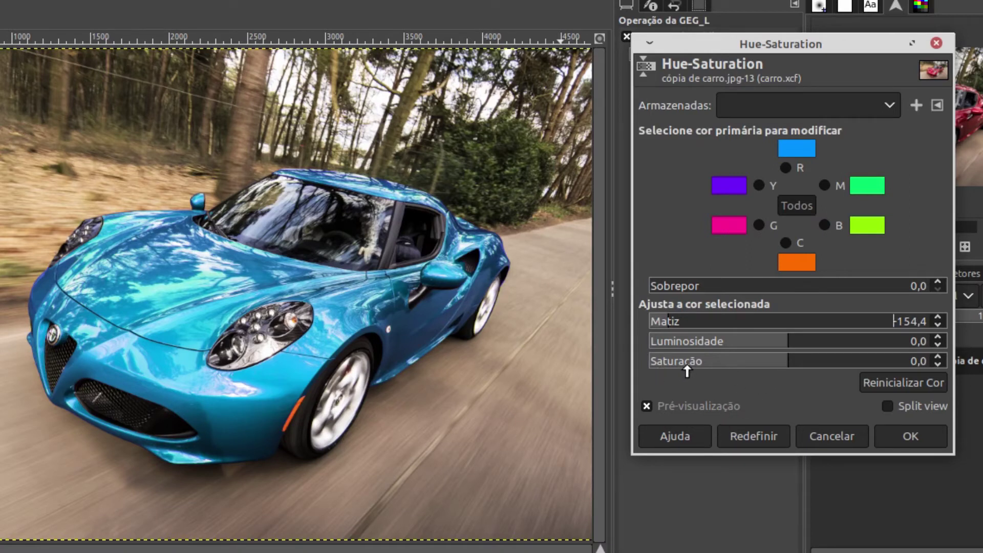
- Set the car copy's saturation to -90 and apply the Hue-Saturation change
left_click_drag(783, 360, 663, 375)
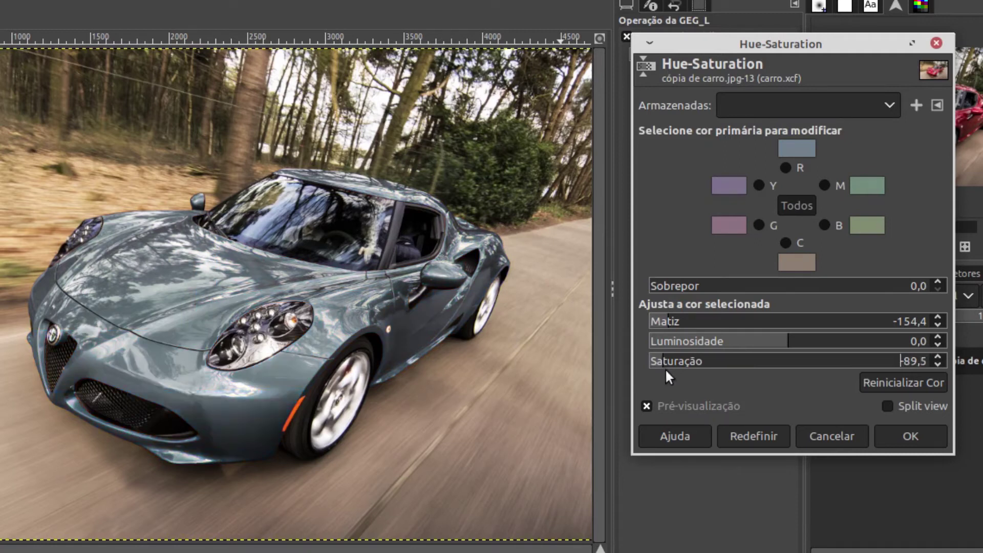
key("Delete")
key("Delete")
key("Delete")
key("Delete")
type("90")
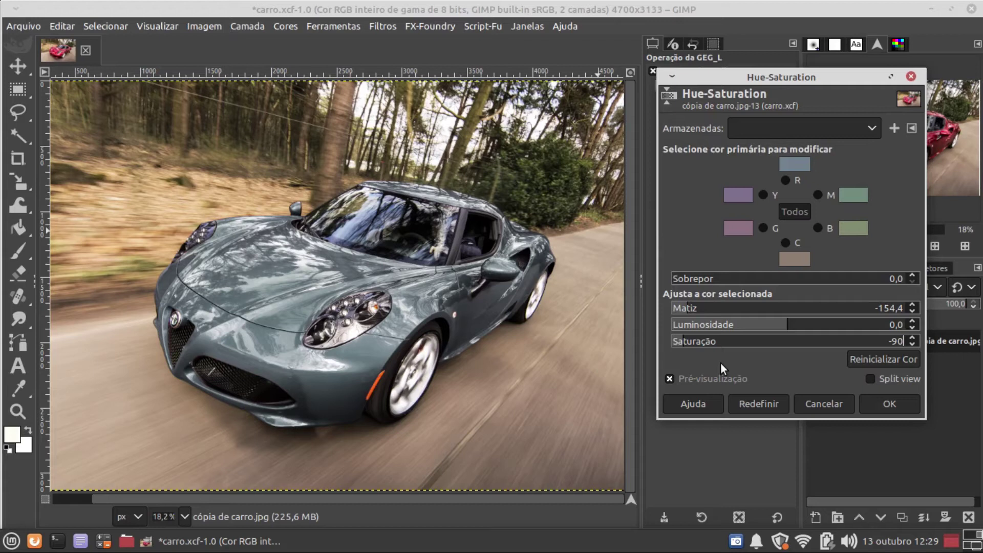
left_click(862, 400)
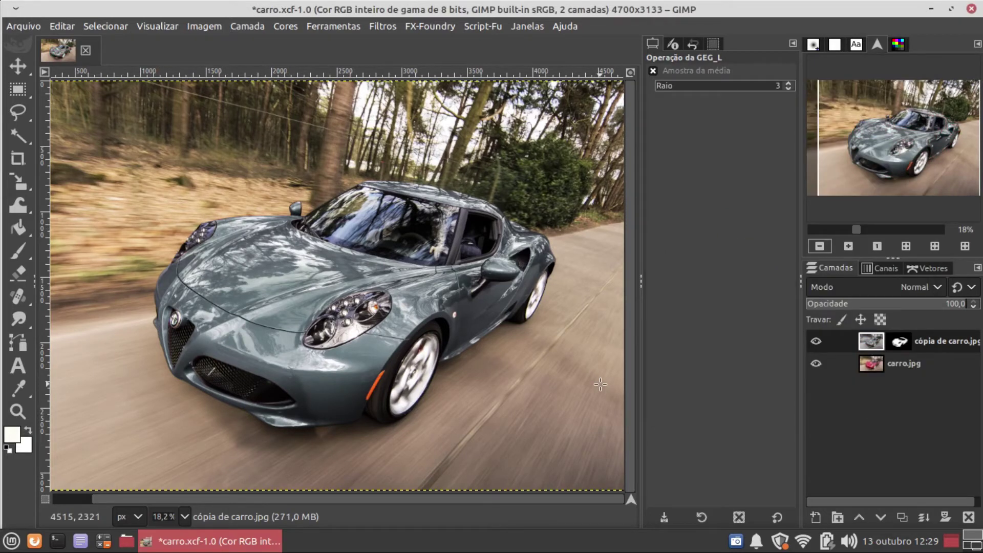
- Darken the car copy with Levels input values 11 / 0,46 / 244
left_click(287, 27)
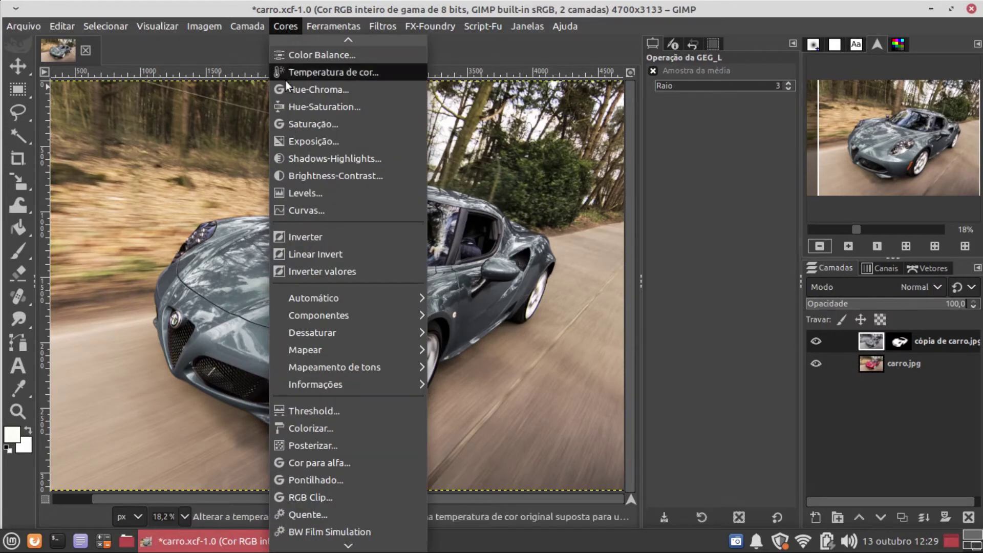
left_click(308, 191)
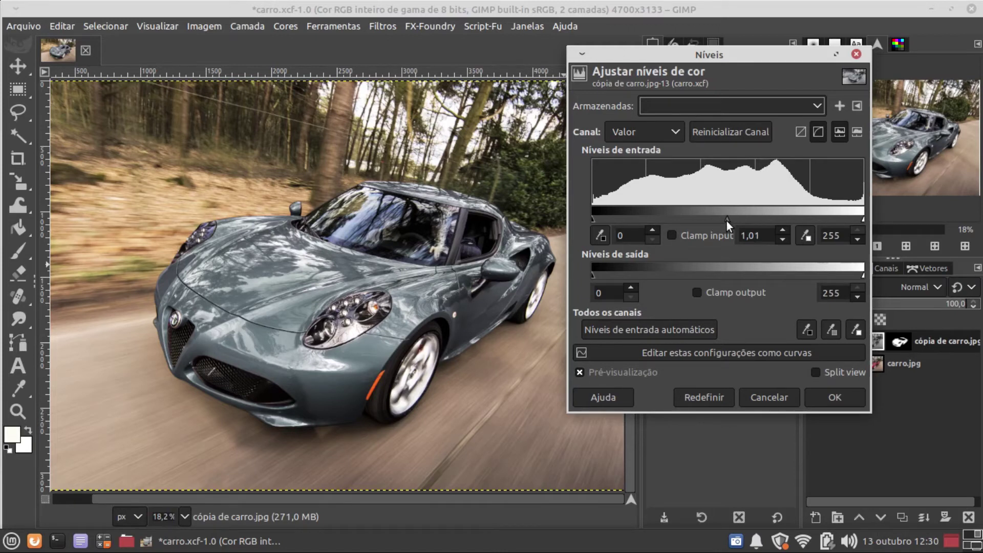
left_click_drag(732, 220, 758, 219)
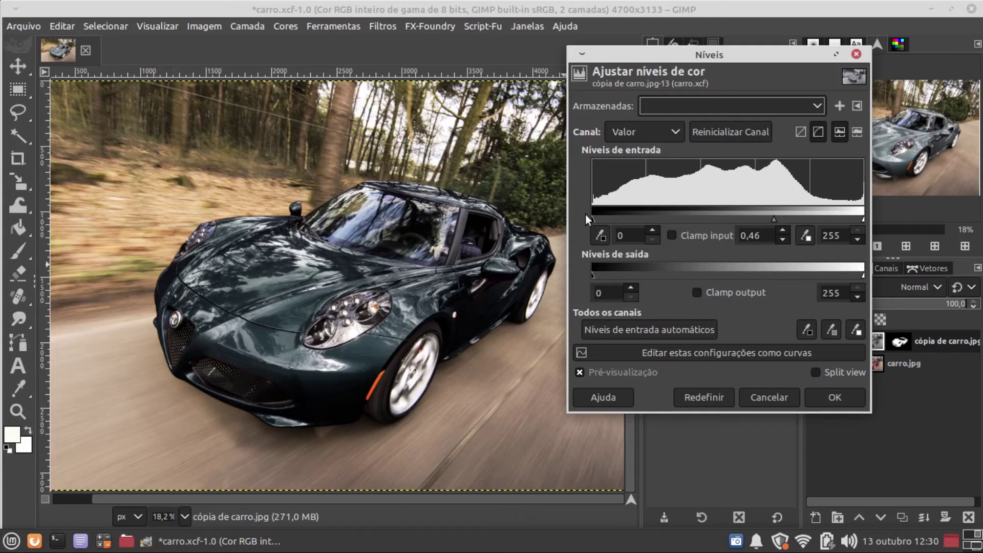
left_click_drag(592, 216, 598, 217)
left_click_drag(602, 218, 604, 219)
left_click_drag(862, 217, 850, 219)
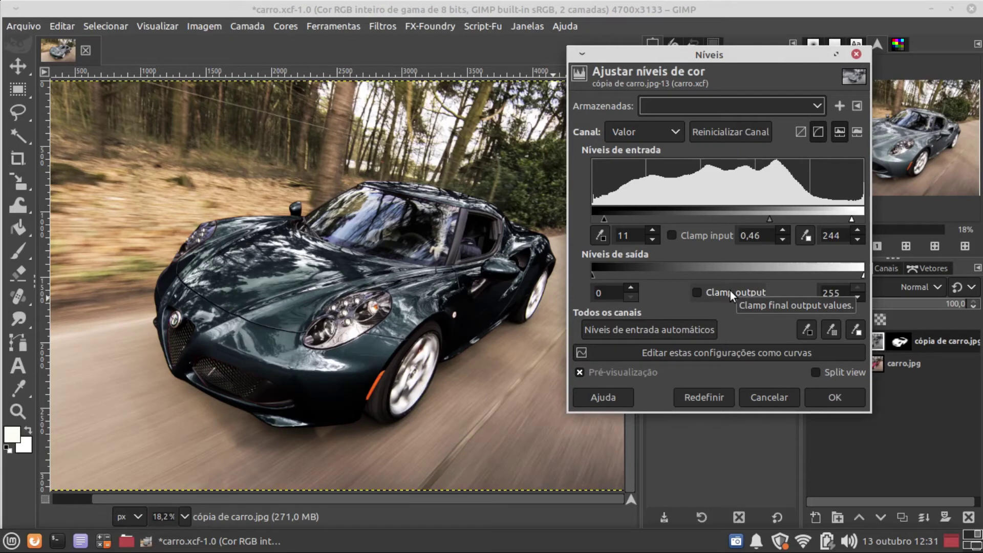
left_click(834, 398)
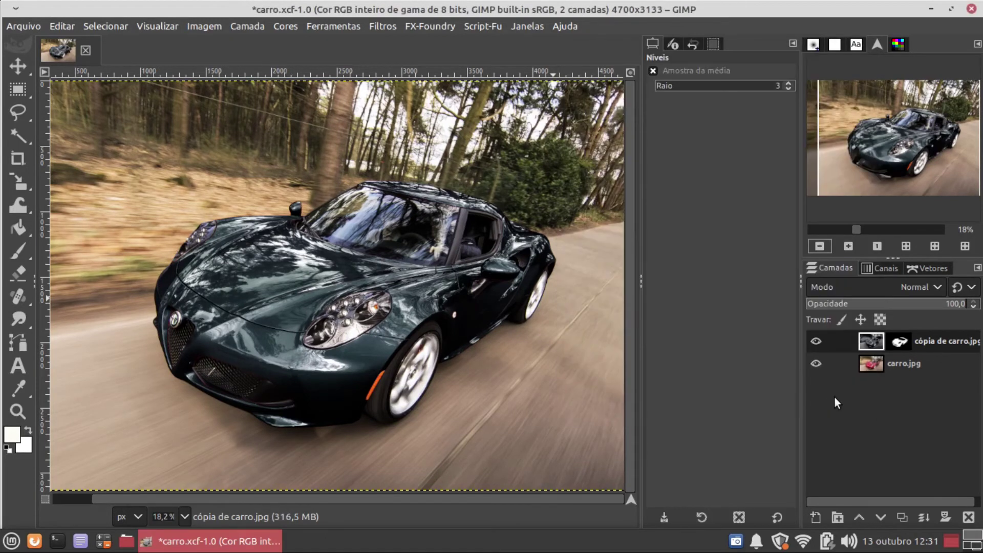
left_click(822, 338)
left_click(817, 340)
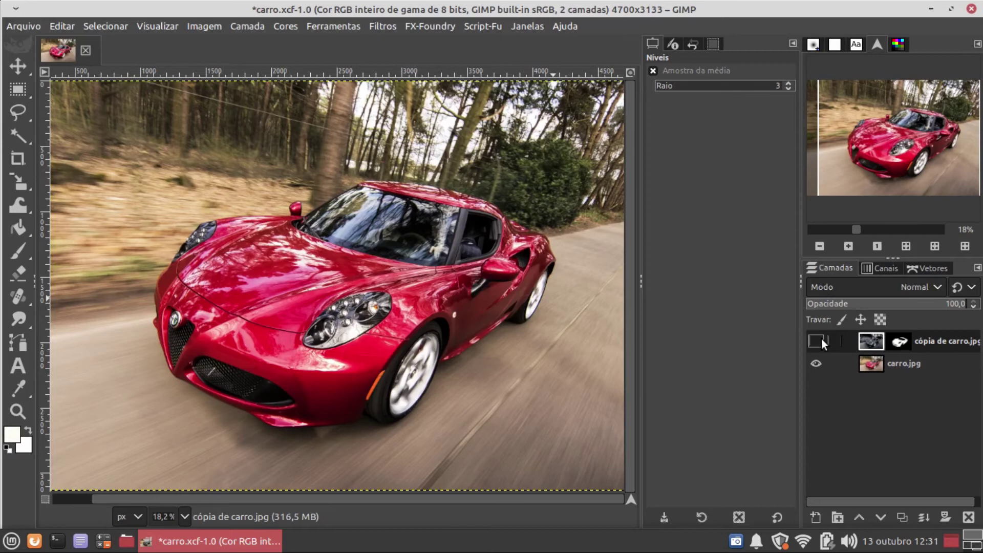
left_click(820, 340)
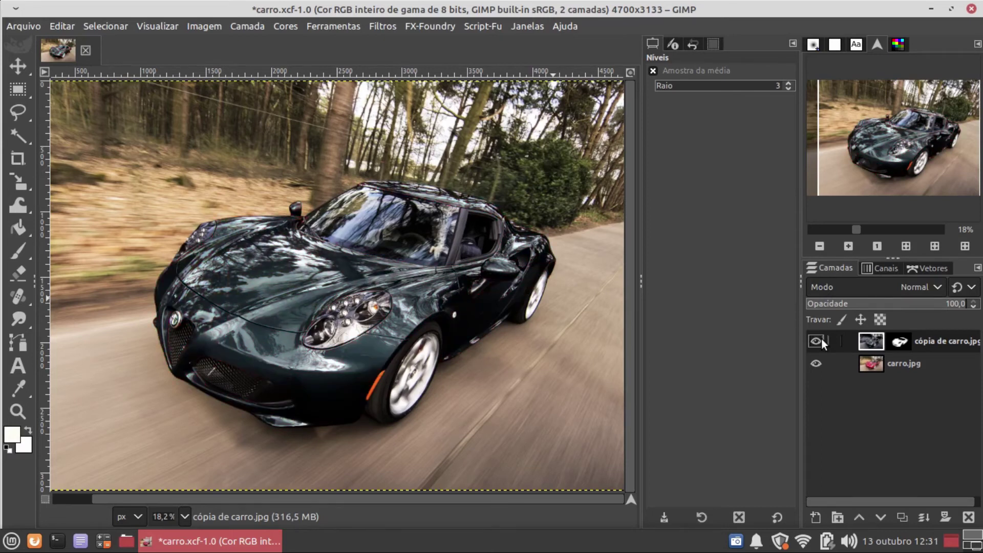
left_click(821, 342)
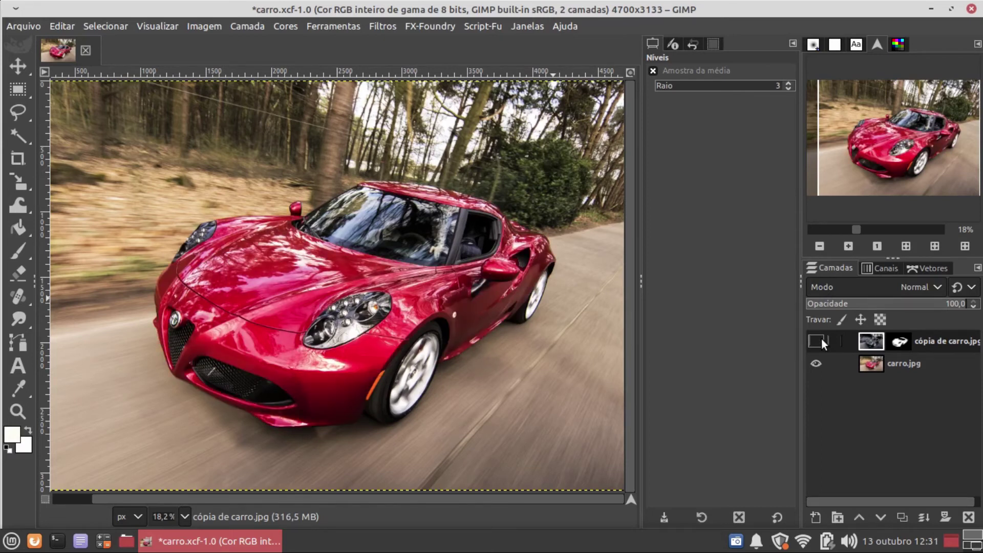
left_click(821, 340)
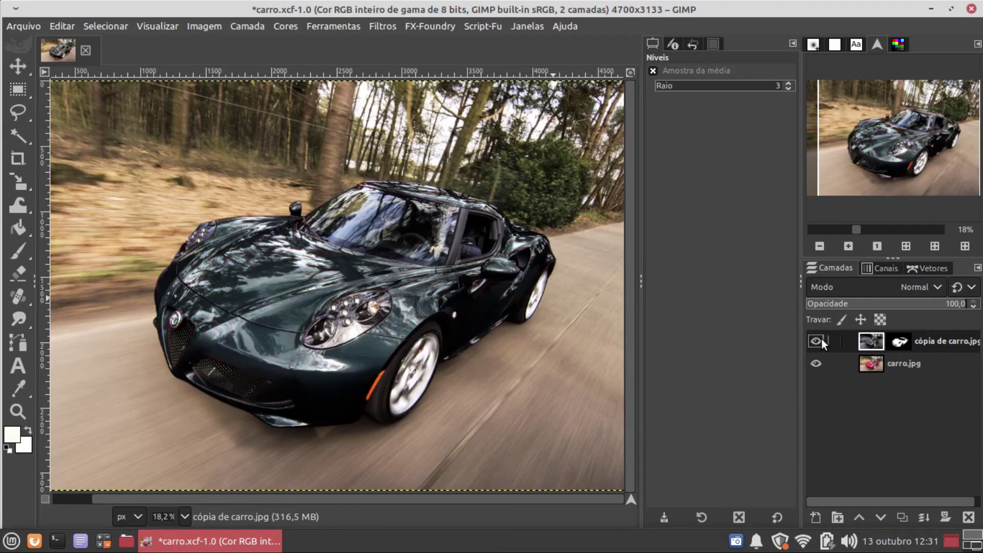
left_click(821, 340)
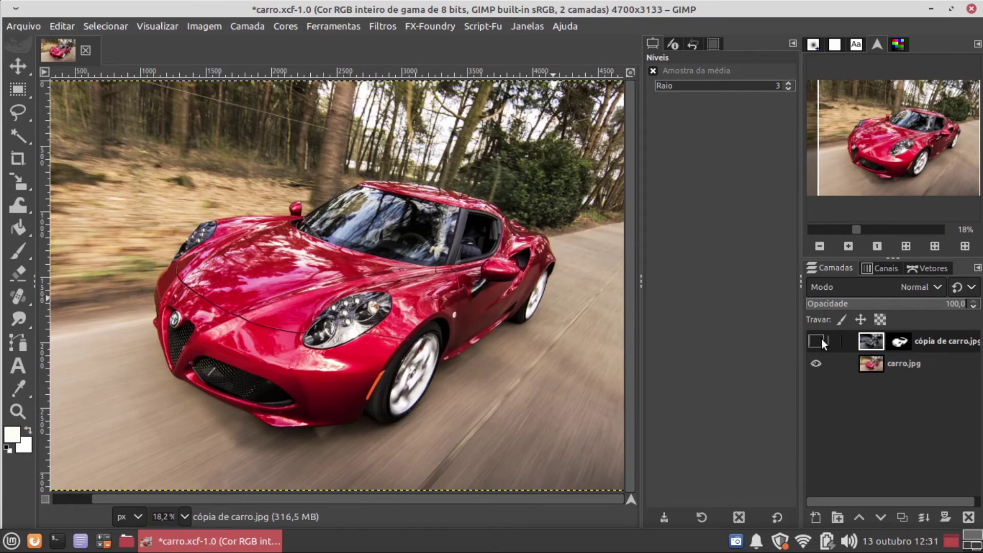
left_click(822, 340)
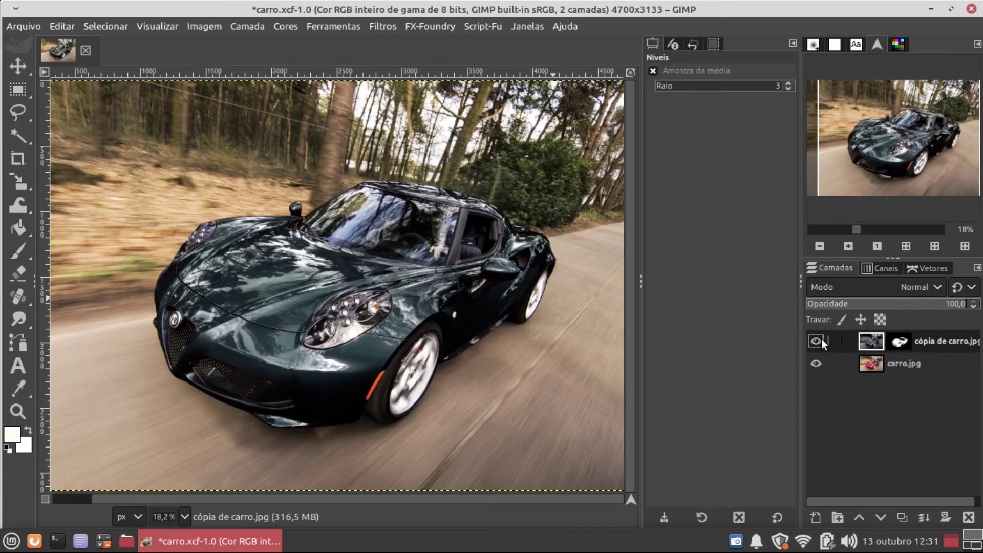
- Revert to the grey Hue-Saturation stage, then raise Levels midtones to about 2,75
left_click(693, 46)
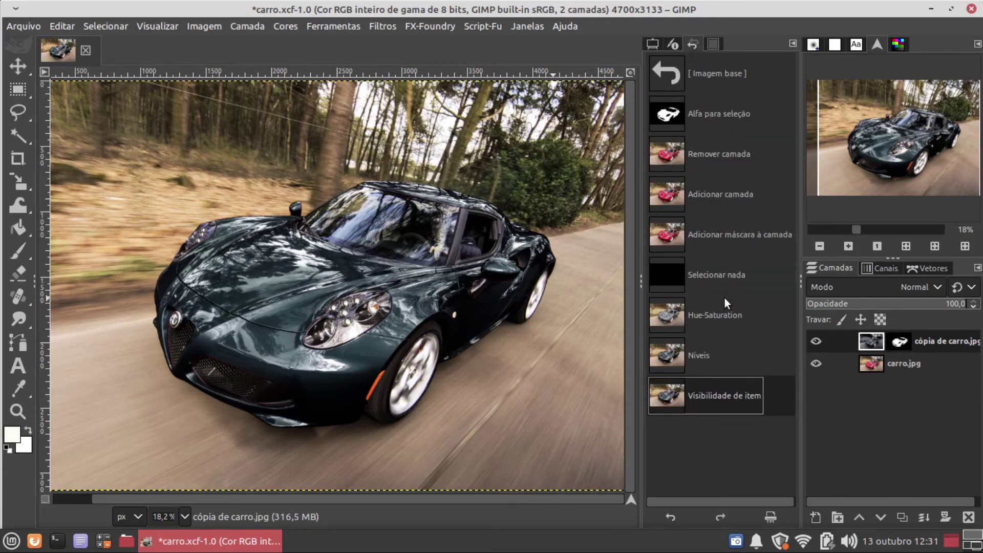
left_click(724, 317)
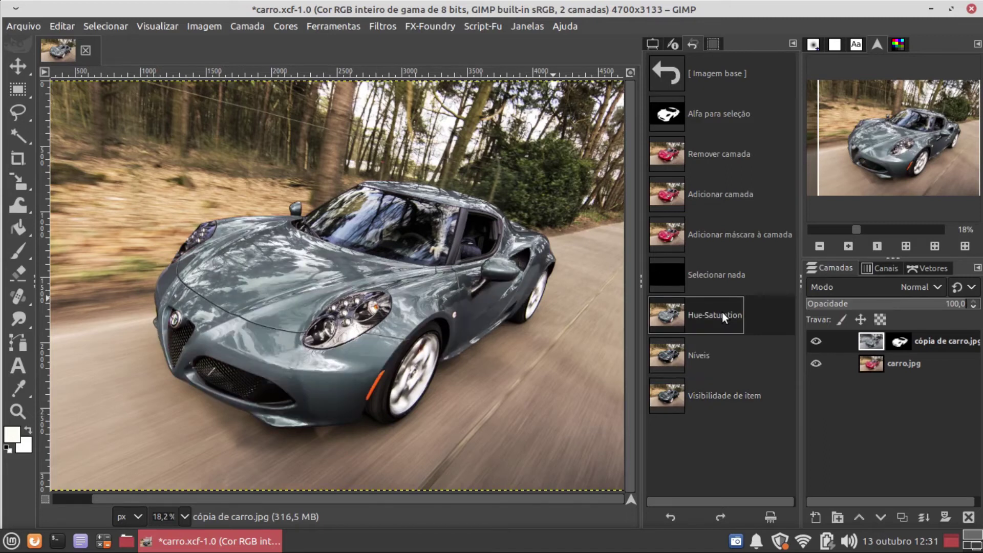
left_click(283, 22)
left_click(334, 196)
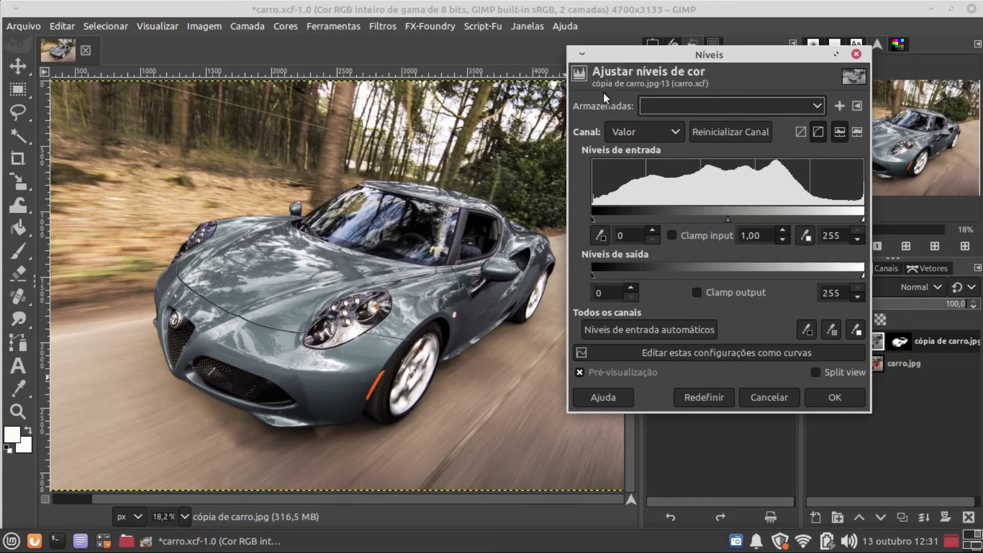
left_click_drag(614, 58, 624, 58)
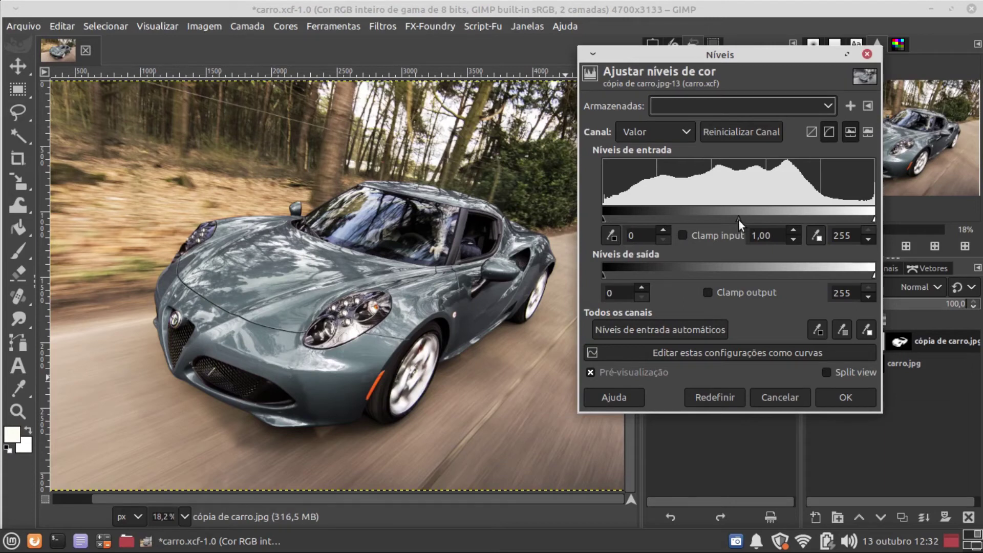
left_click_drag(738, 219, 688, 219)
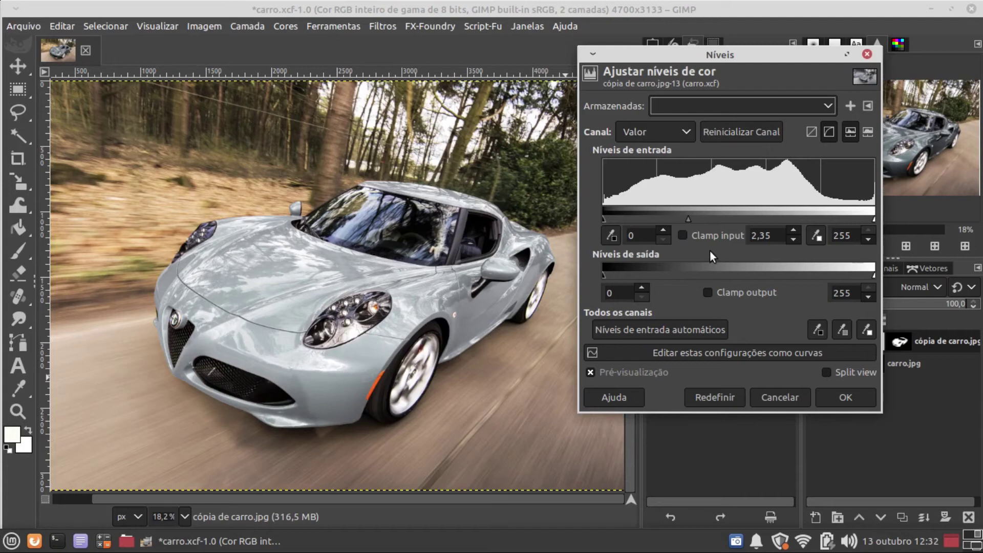
left_click_drag(689, 220, 678, 217)
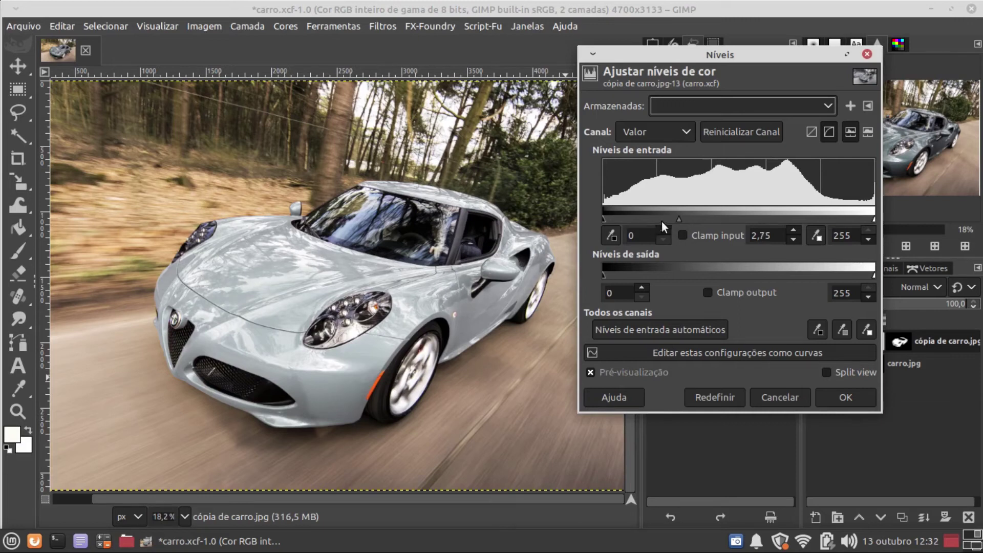
left_click(857, 401)
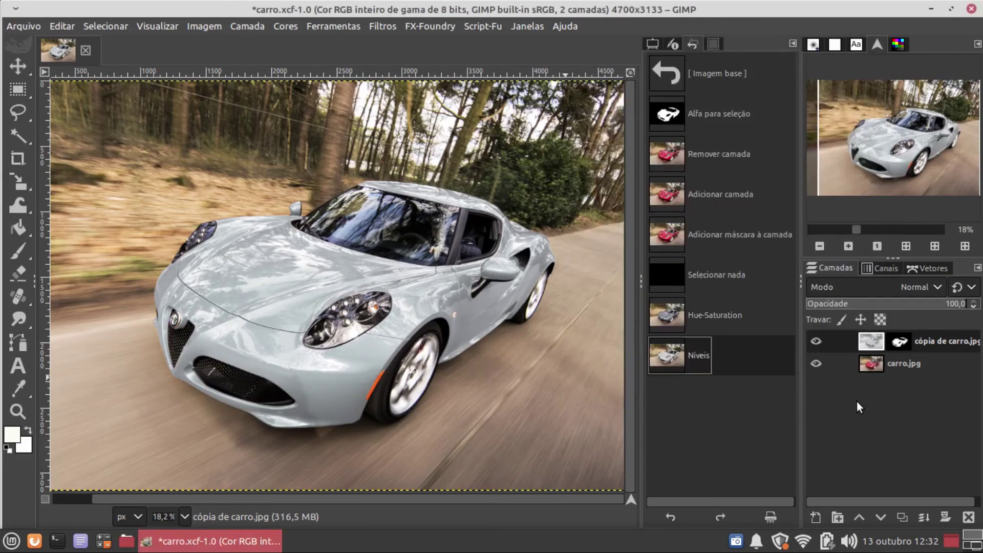
- Toggle the top layer's visibility twice to compare the pale car with the red original
left_click(816, 341)
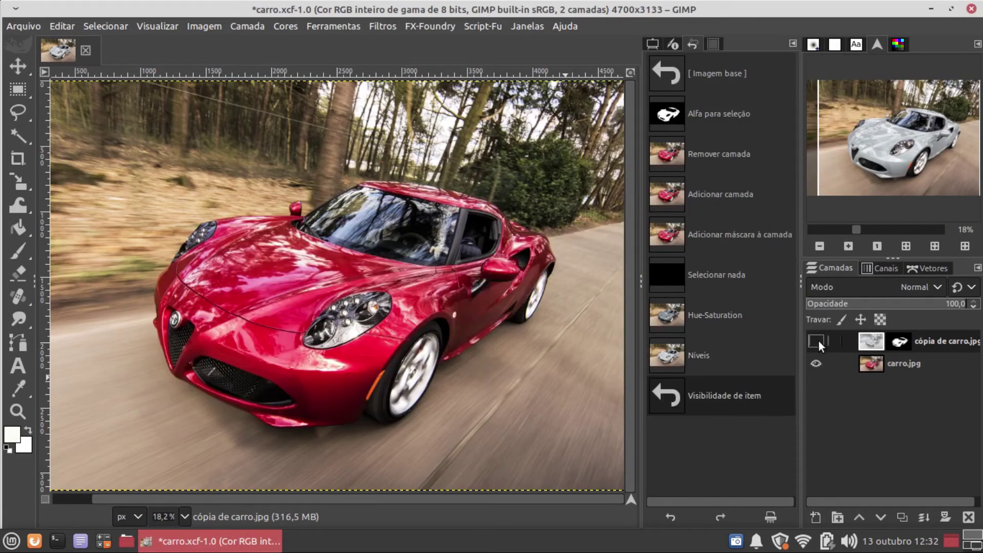
left_click(817, 341)
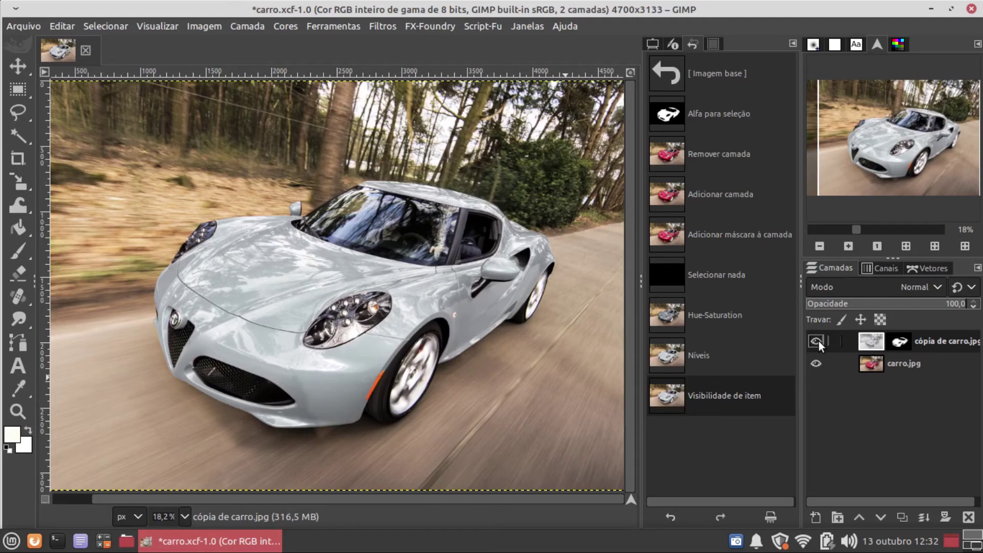
left_click(816, 340)
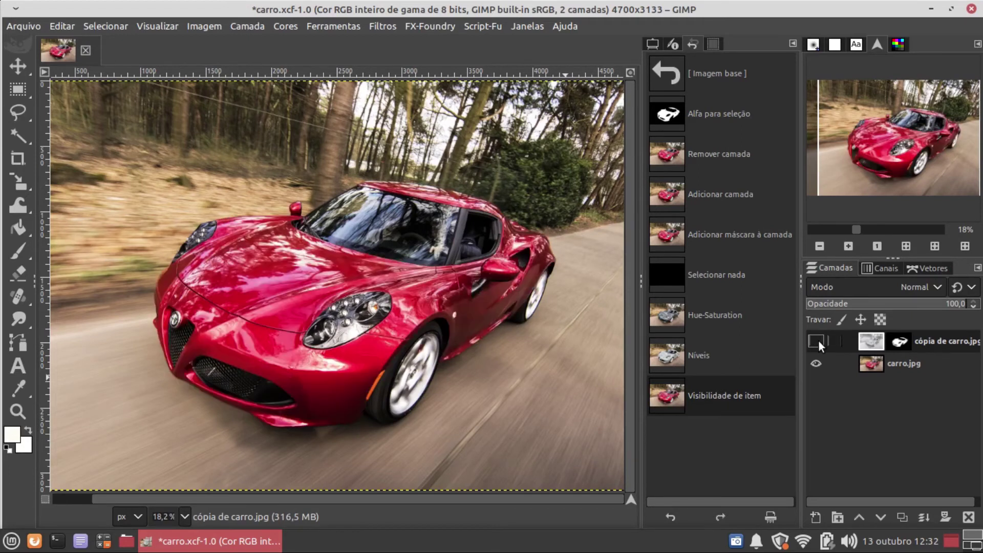
left_click(817, 341)
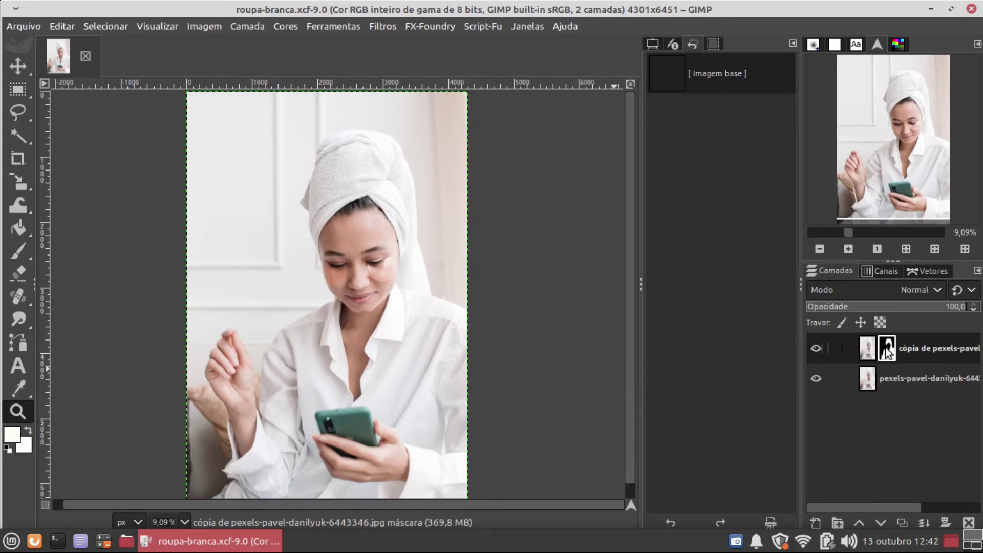
- On the layer image, darken the white shirt and towel with Levels midtones about 0,15
left_click(868, 348)
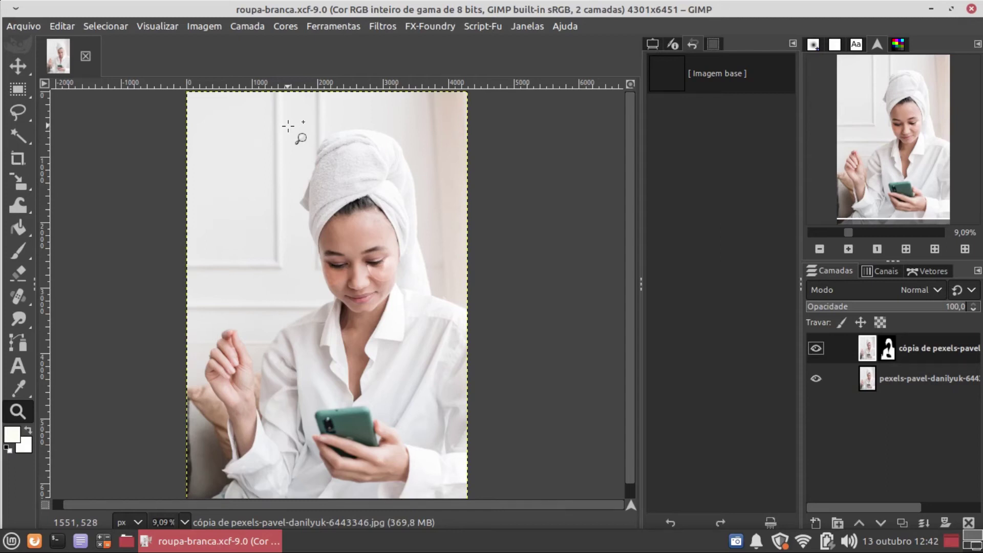
left_click(286, 26)
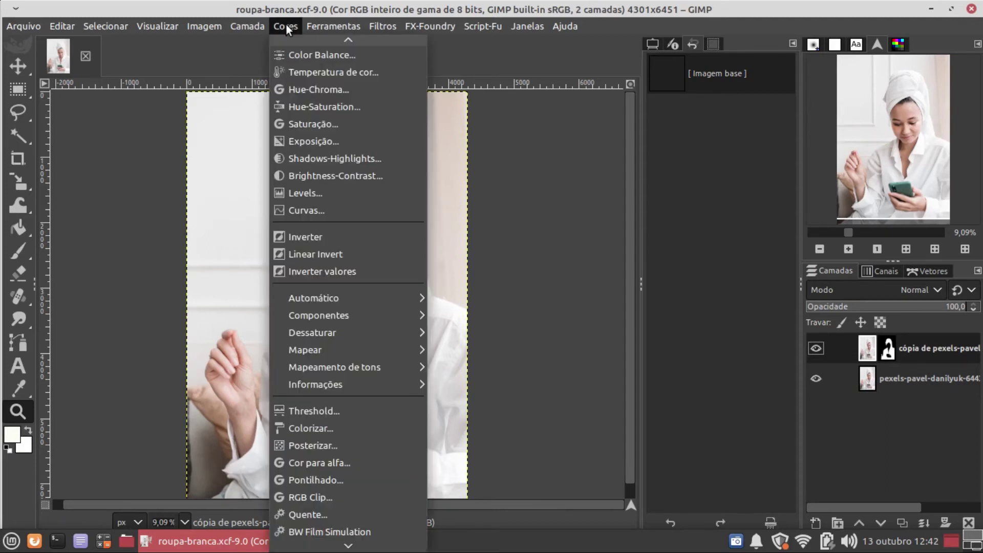
left_click(302, 193)
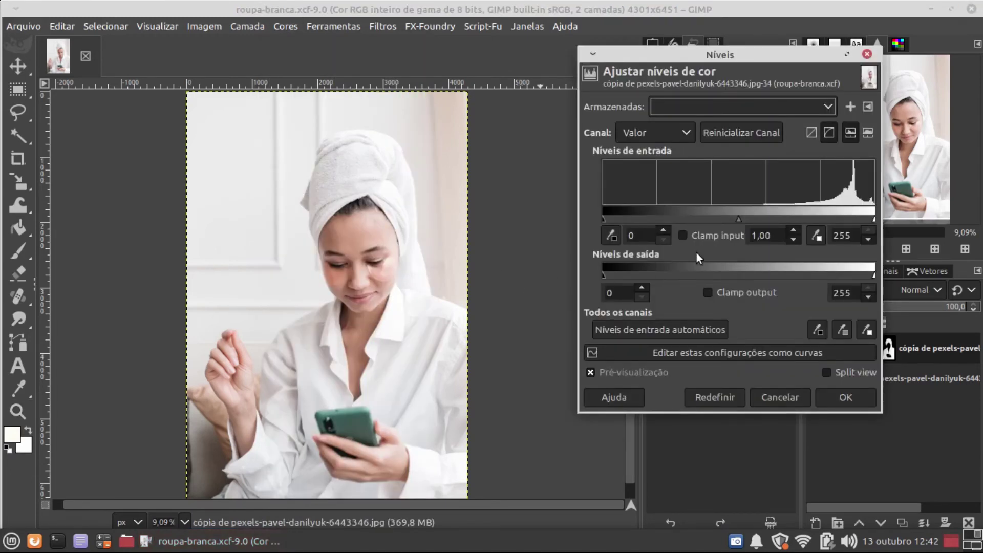
left_click_drag(740, 219, 849, 224)
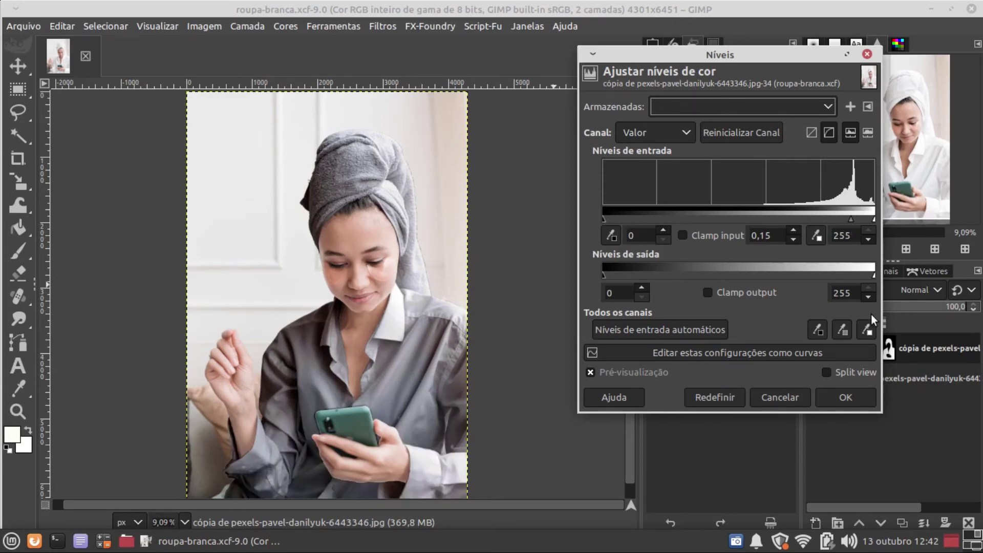
left_click(844, 401)
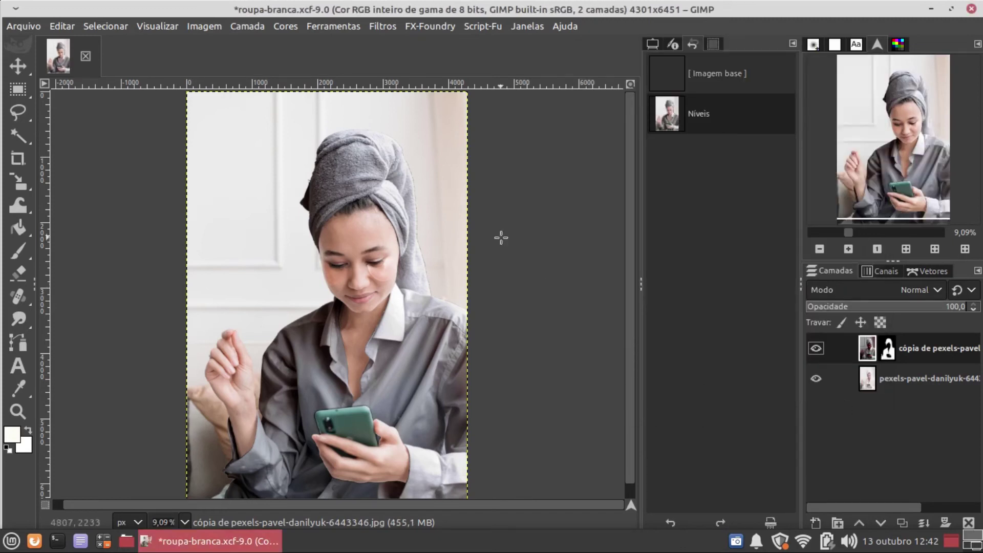
left_click(287, 26)
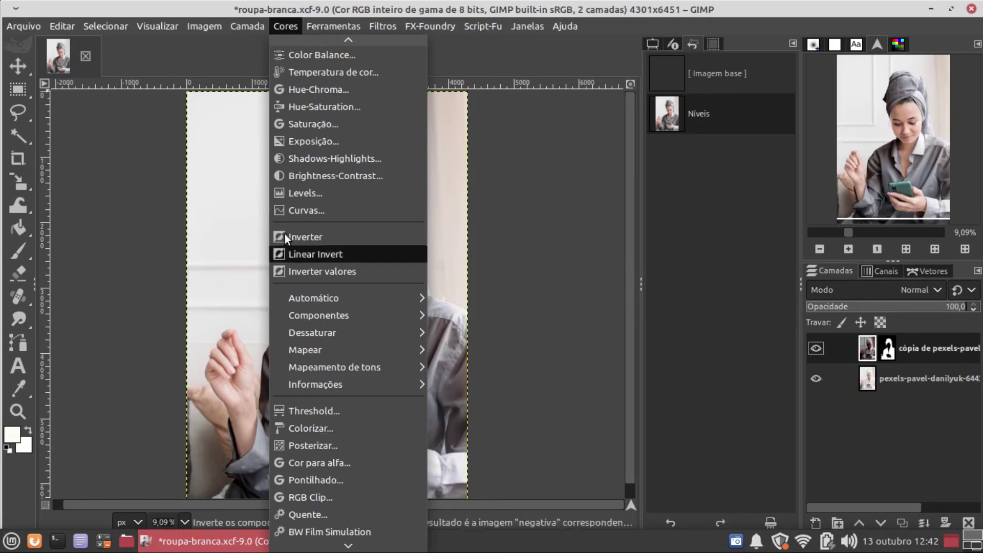
- Try a Hue-Saturation hue shift on the clothing, then cancel it
left_click(308, 106)
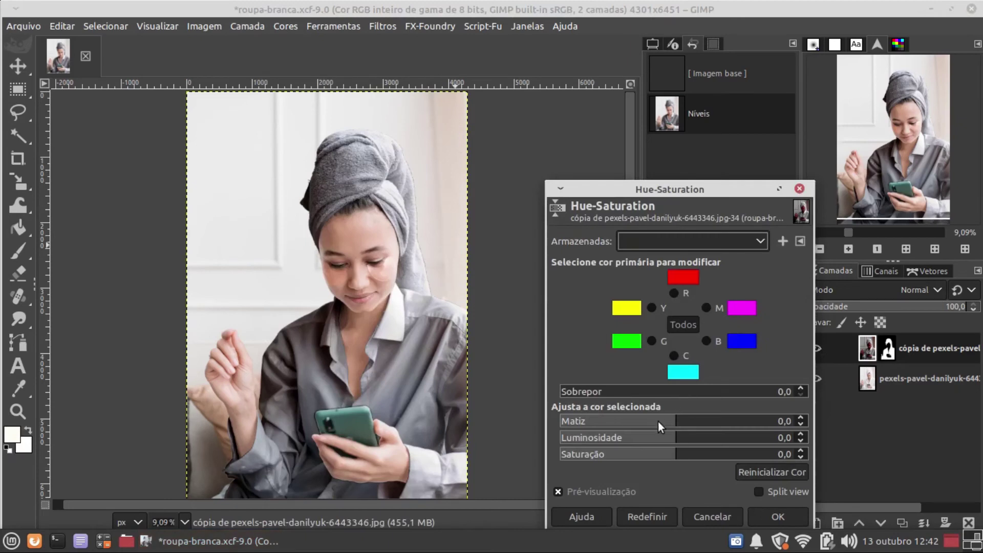
mouse_move(659, 424)
left_mouse_down()
mouse_move(594, 426)
mouse_move(692, 428)
left_mouse_up()
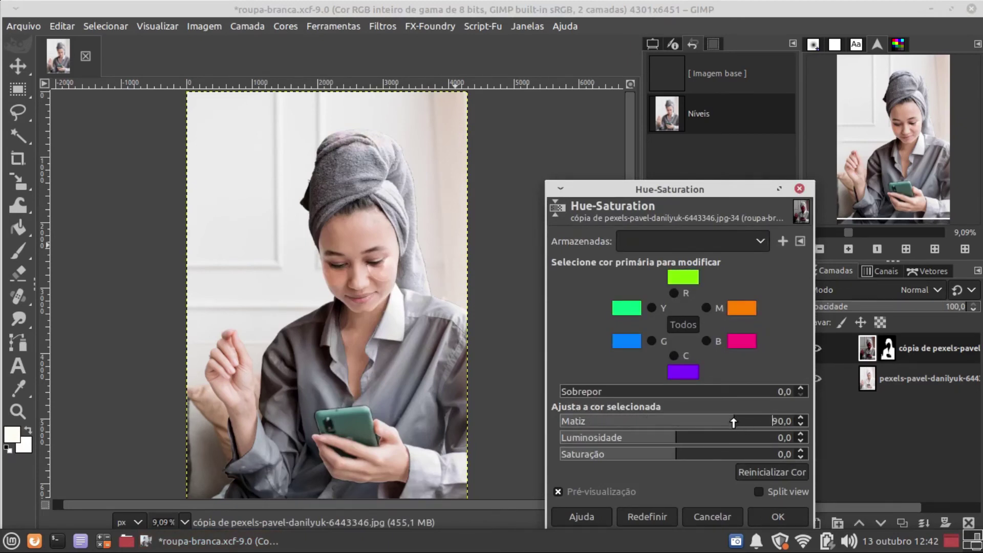
left_click_drag(692, 428, 730, 428)
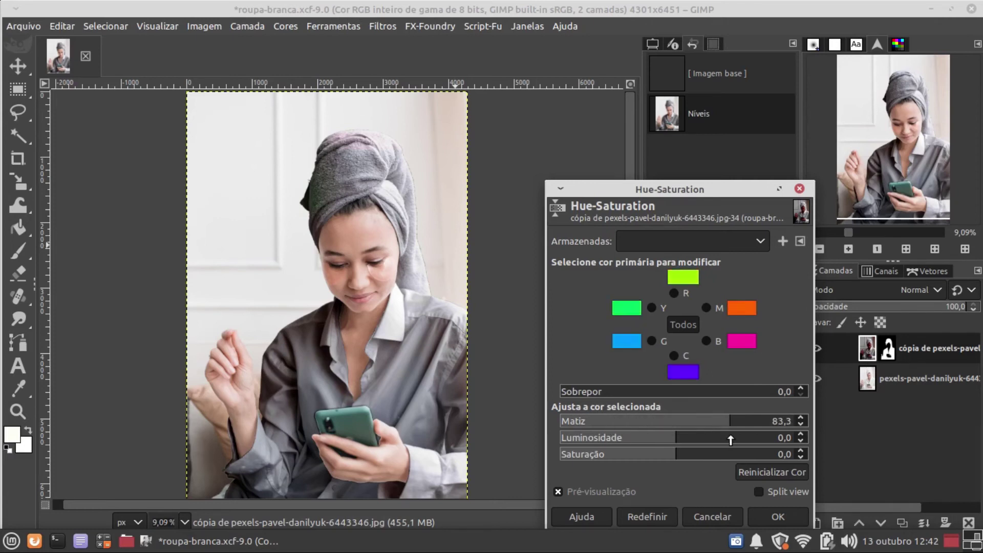
left_click(720, 512)
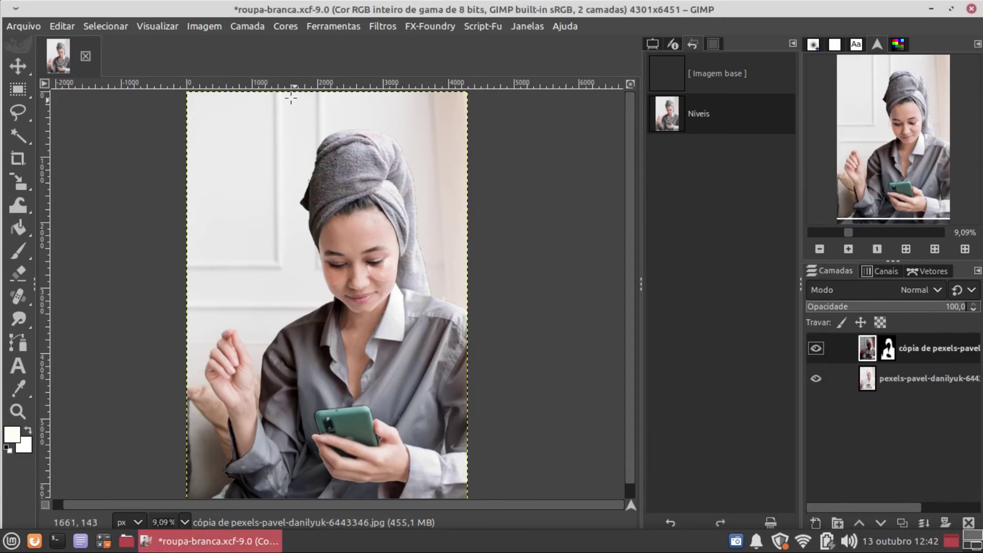
- Colorize the clothing with hue 0,8810, saturation 0,7500, lightness -0,179
left_click(283, 24)
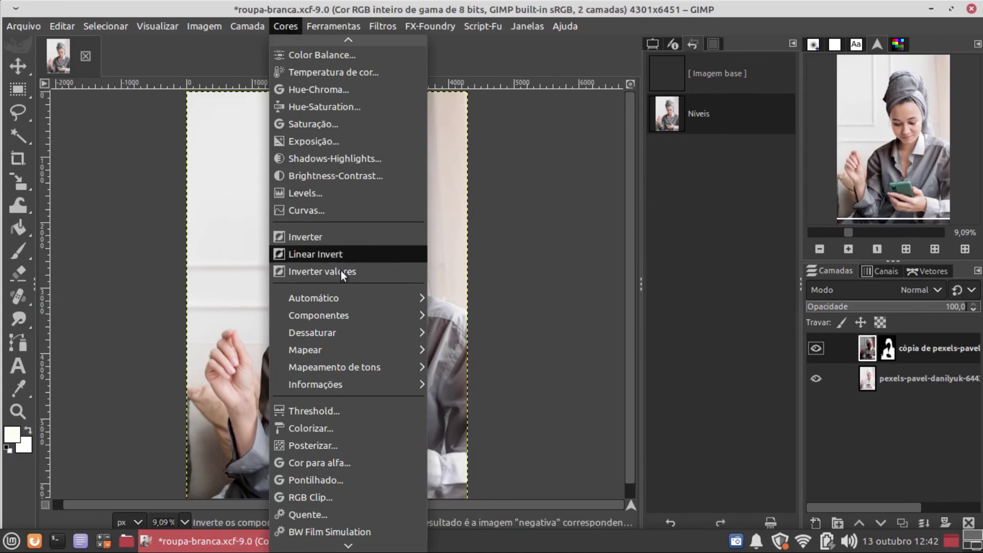
left_click(330, 428)
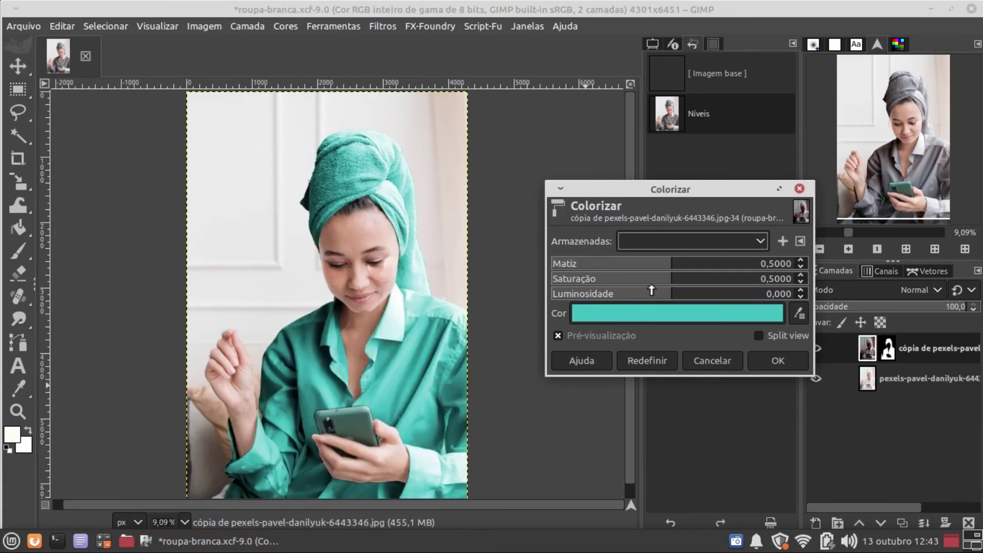
mouse_move(666, 263)
left_mouse_down()
mouse_move(755, 263)
mouse_move(540, 260)
left_mouse_up()
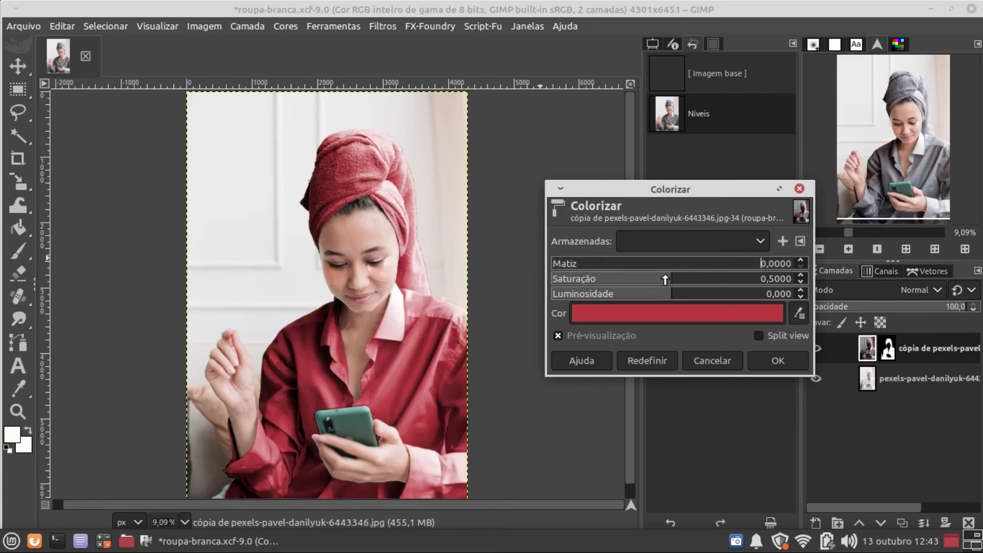
left_click_drag(665, 279, 766, 279)
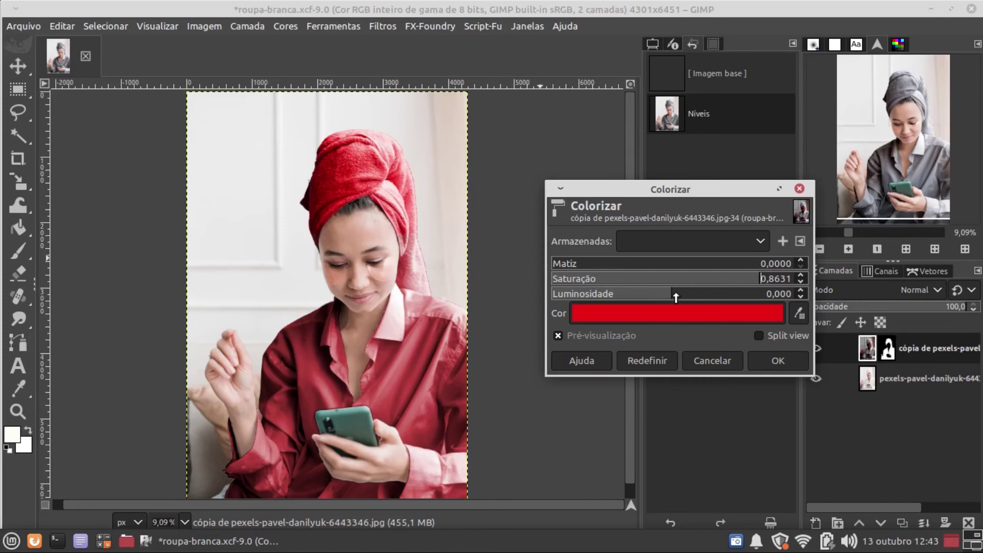
mouse_move(676, 297)
left_mouse_down()
mouse_move(594, 295)
mouse_move(633, 295)
left_mouse_up()
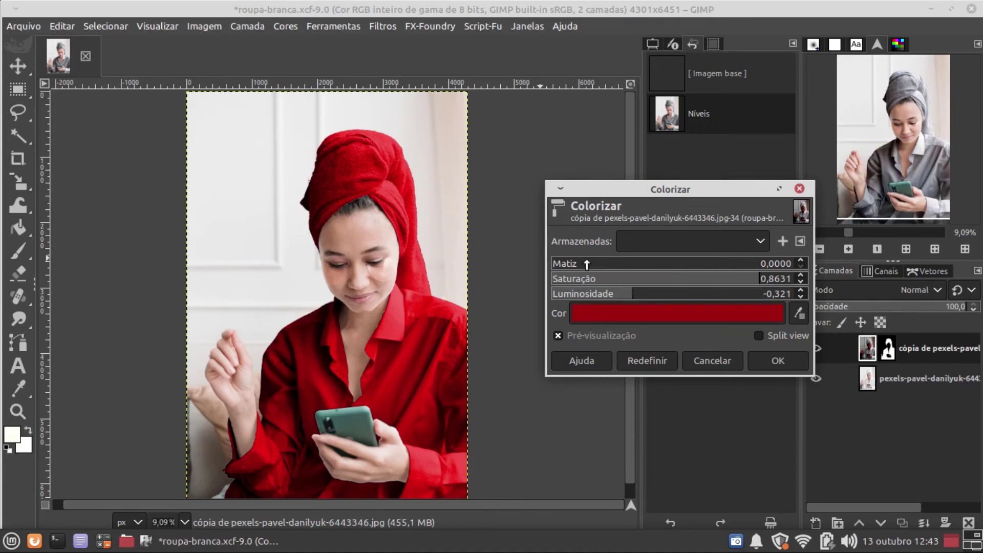
mouse_move(577, 264)
left_mouse_down()
mouse_move(763, 276)
mouse_move(731, 281)
left_mouse_up()
mouse_move(632, 297)
left_mouse_down()
mouse_move(660, 295)
mouse_move(648, 296)
left_mouse_up()
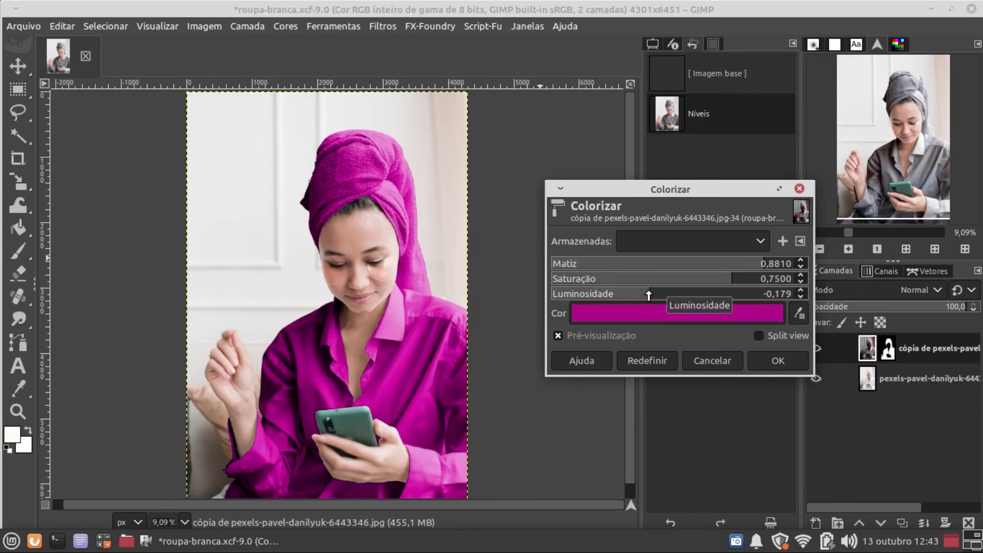
left_click(778, 360)
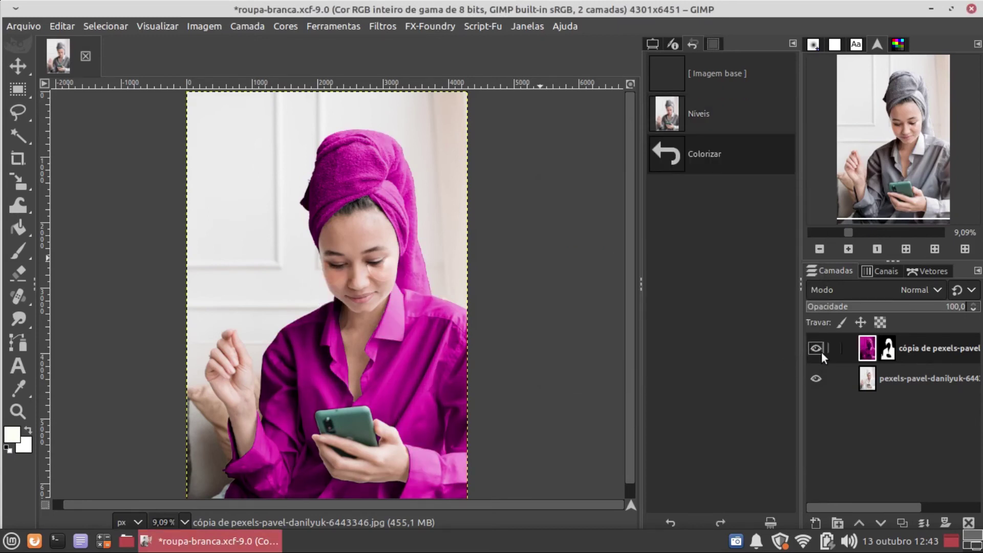
left_click(819, 349)
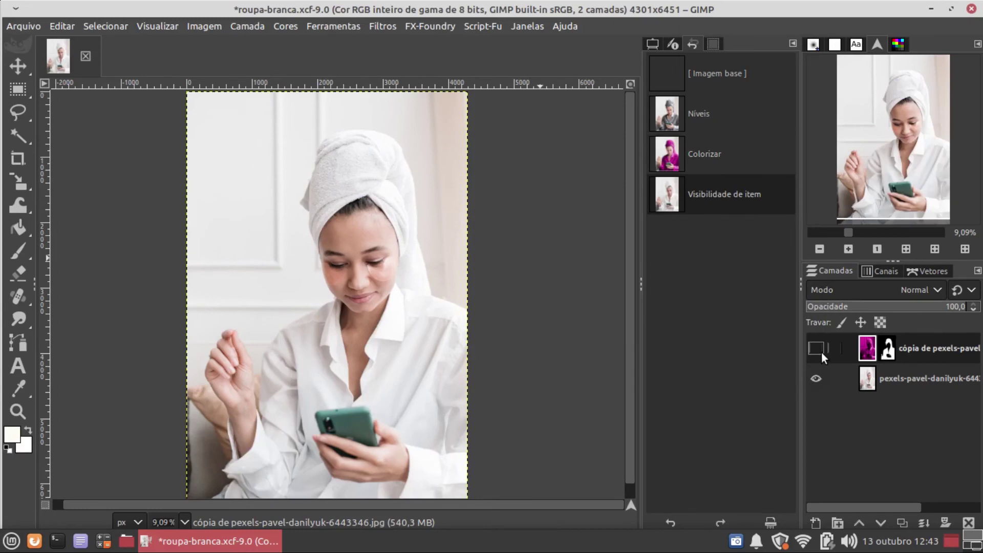
left_click(821, 352)
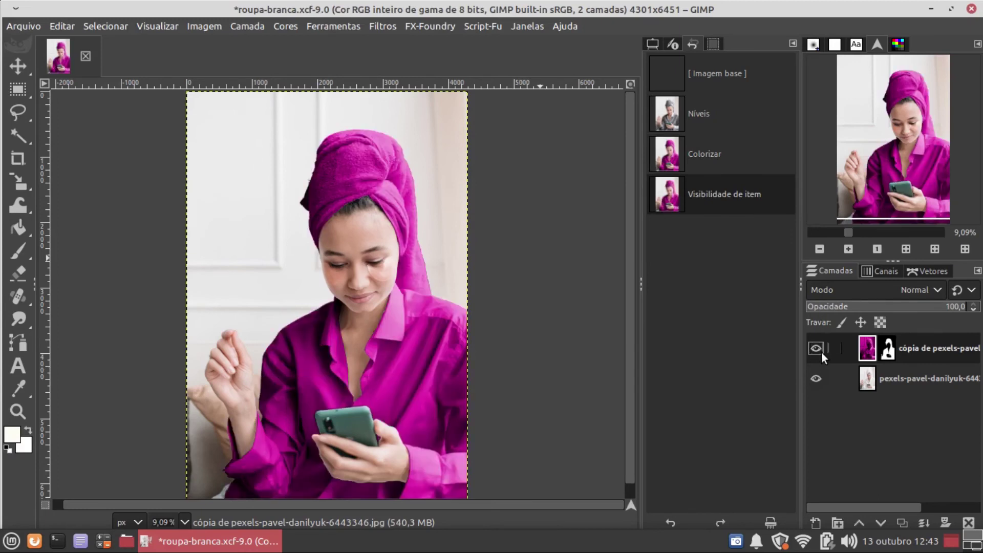
left_click(821, 352)
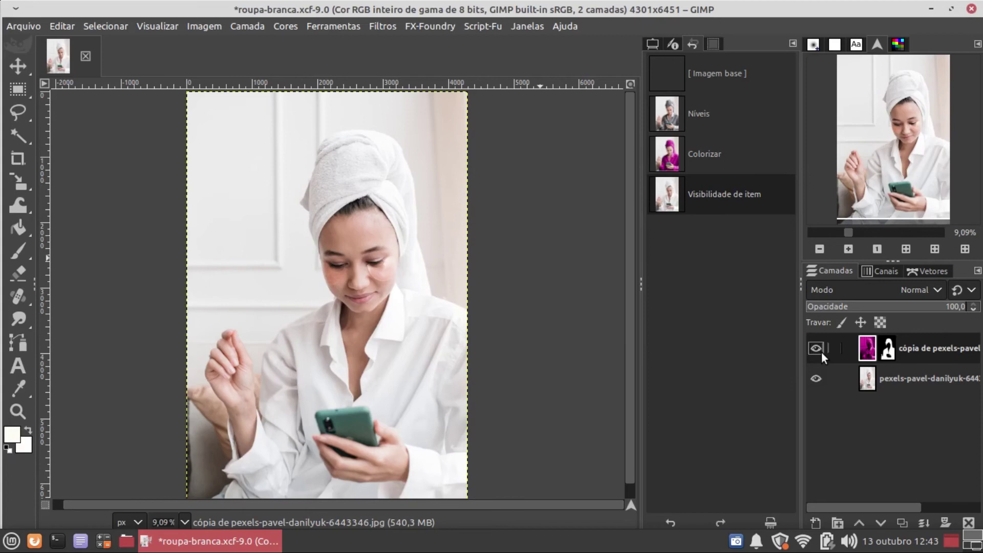
left_click(816, 348)
left_click(821, 352)
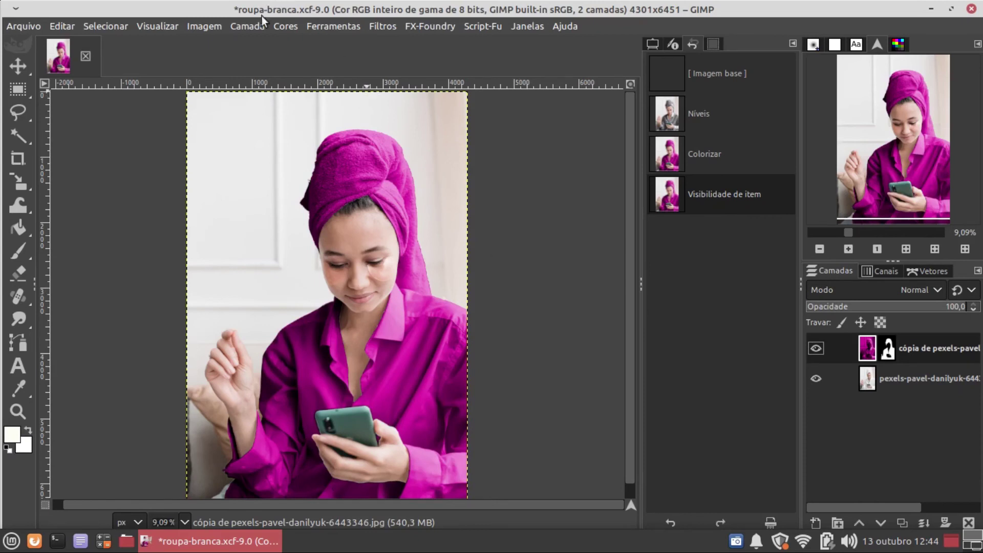
- Apply a second Colorize with saturation 0,0000 to the shirt and towel
left_click(284, 29)
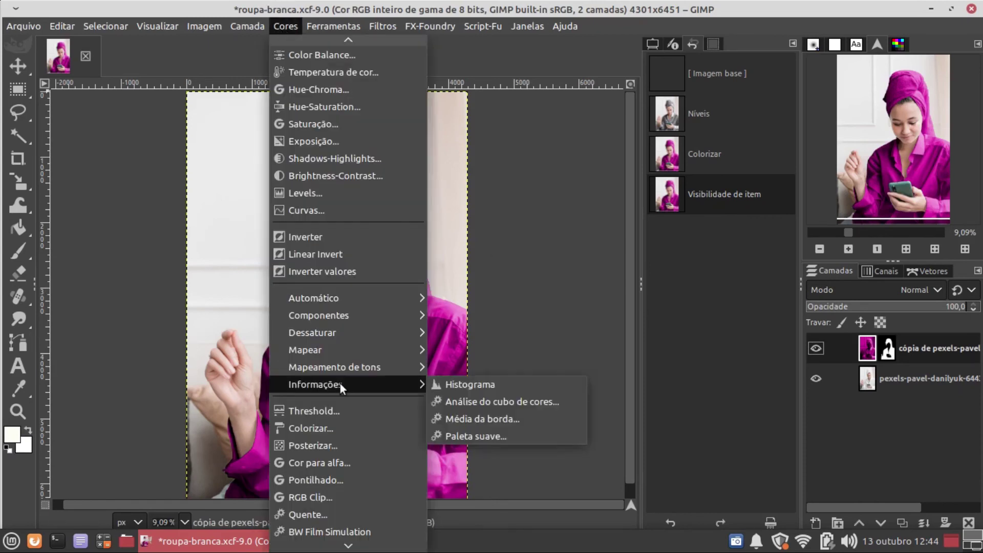
left_click(327, 428)
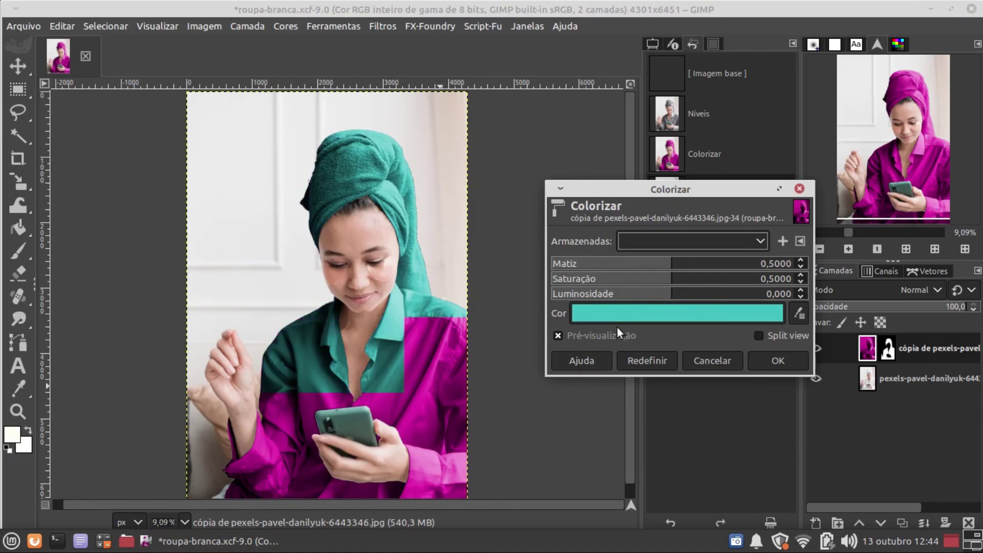
left_click_drag(662, 282, 552, 280)
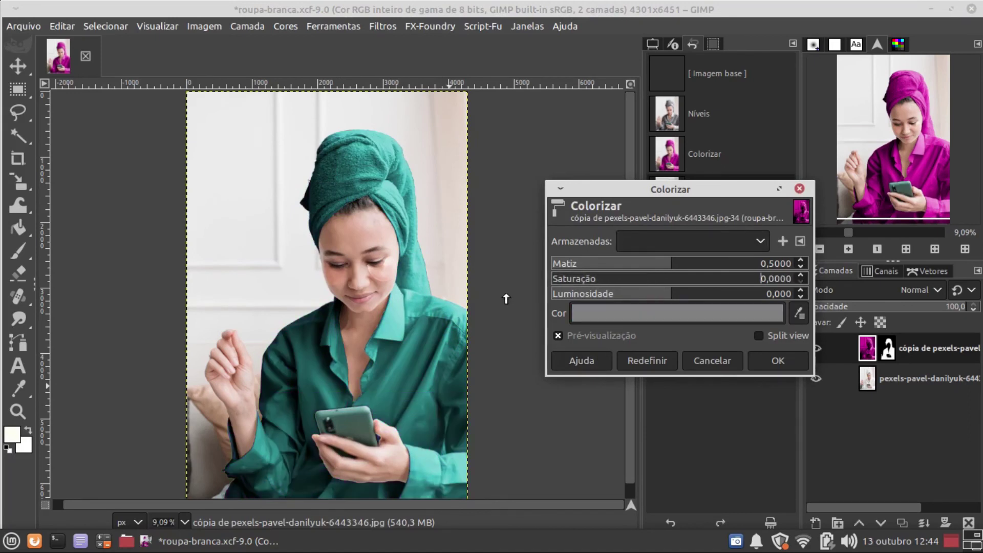
left_click(773, 360)
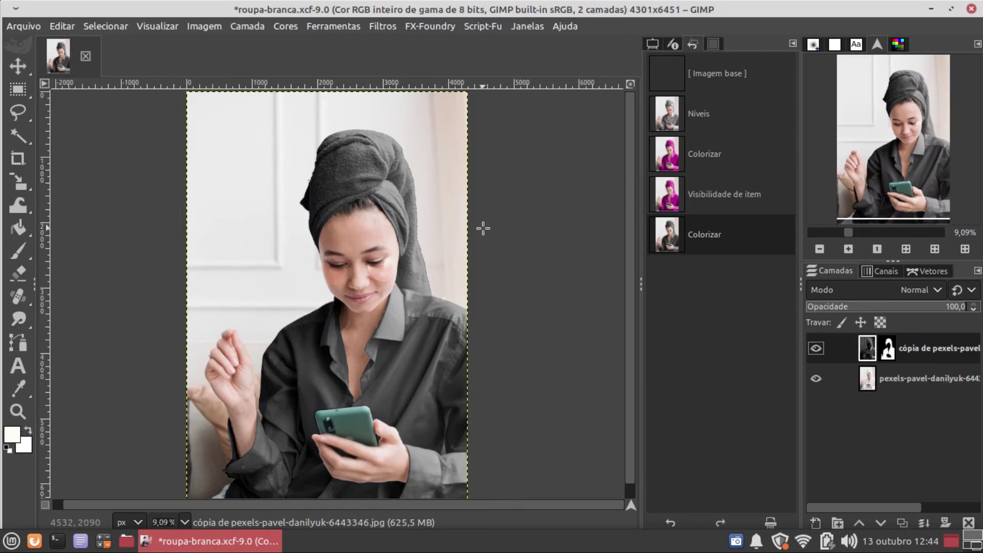
left_click(652, 45)
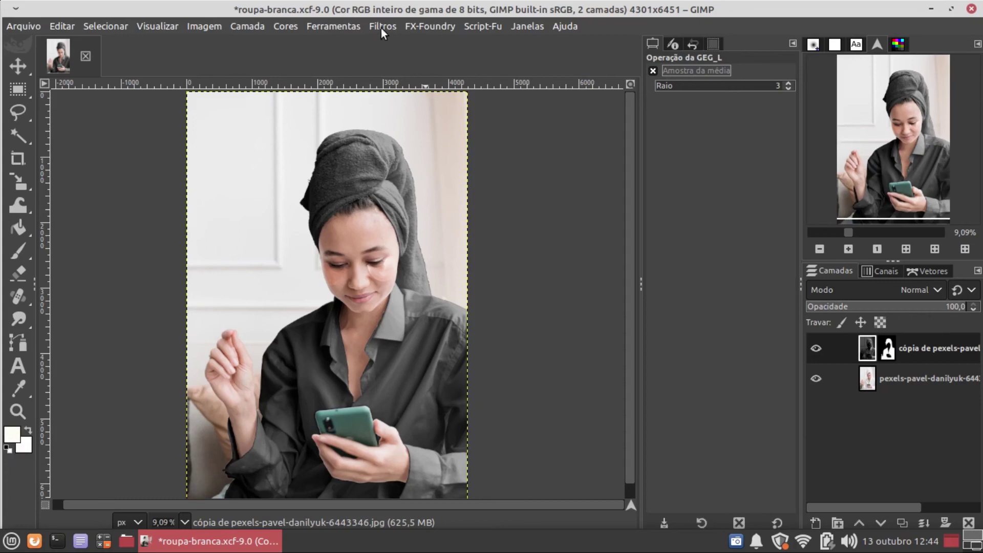
left_click(283, 22)
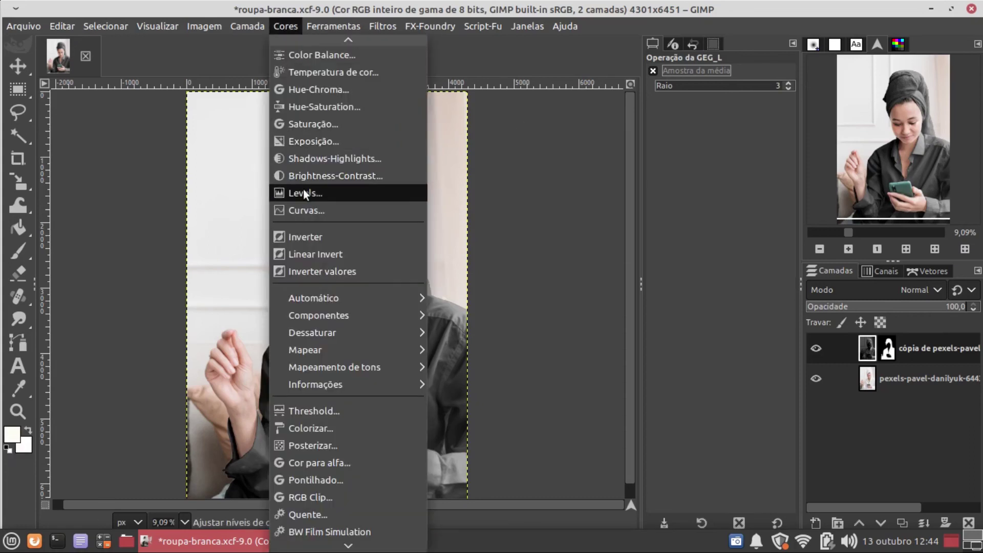
- Darken the grey clothes to near black with Levels midtones about 0,69
left_click(303, 192)
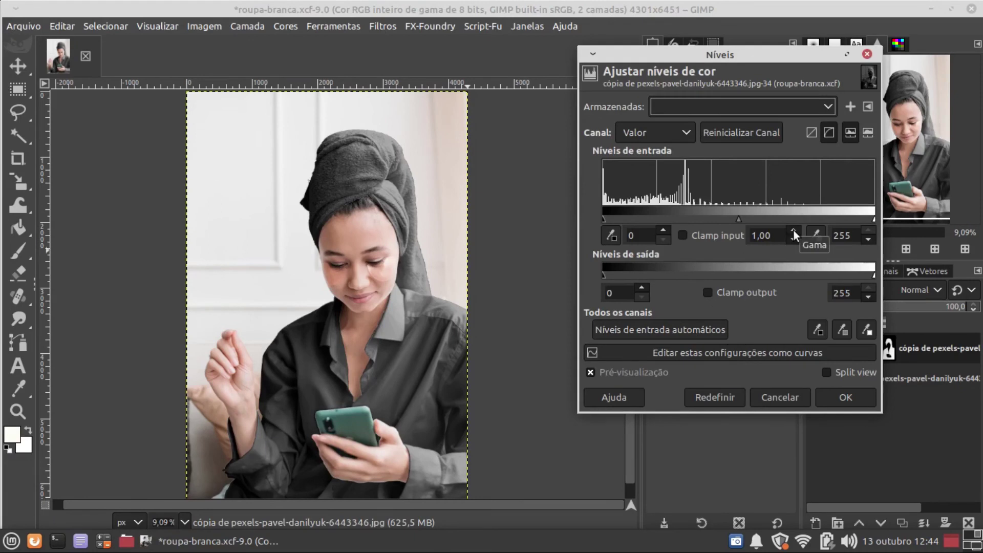
mouse_move(739, 217)
left_mouse_down()
mouse_move(775, 220)
mouse_move(761, 220)
left_mouse_up()
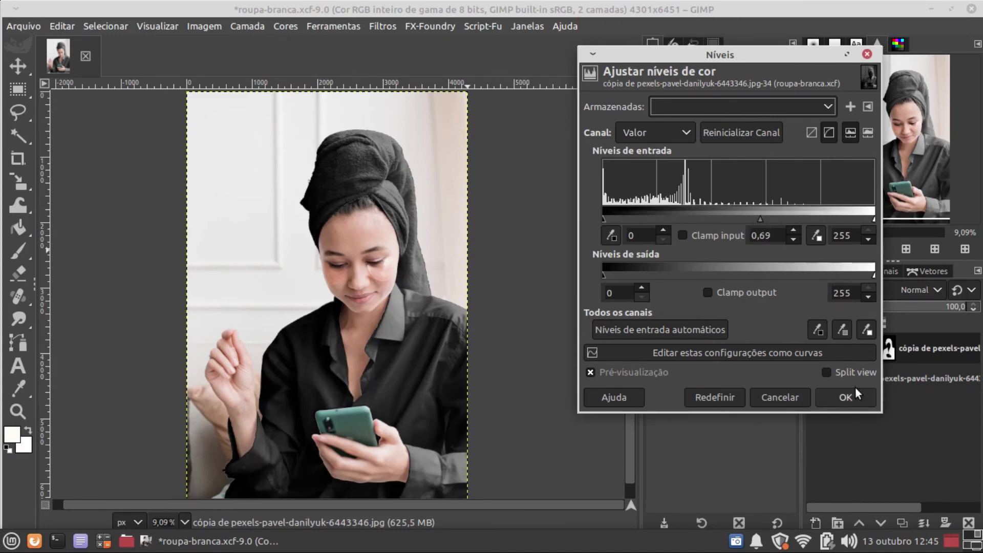
left_click(855, 398)
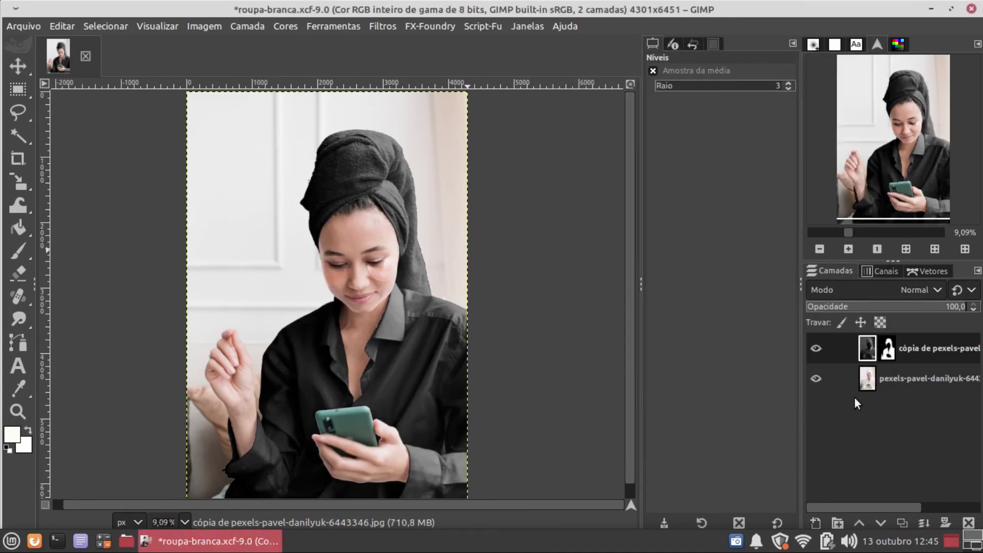
- Compare the black clothes against the original by toggling the top layer, then close the image
left_click(815, 348)
left_click(815, 348)
left_click(815, 349)
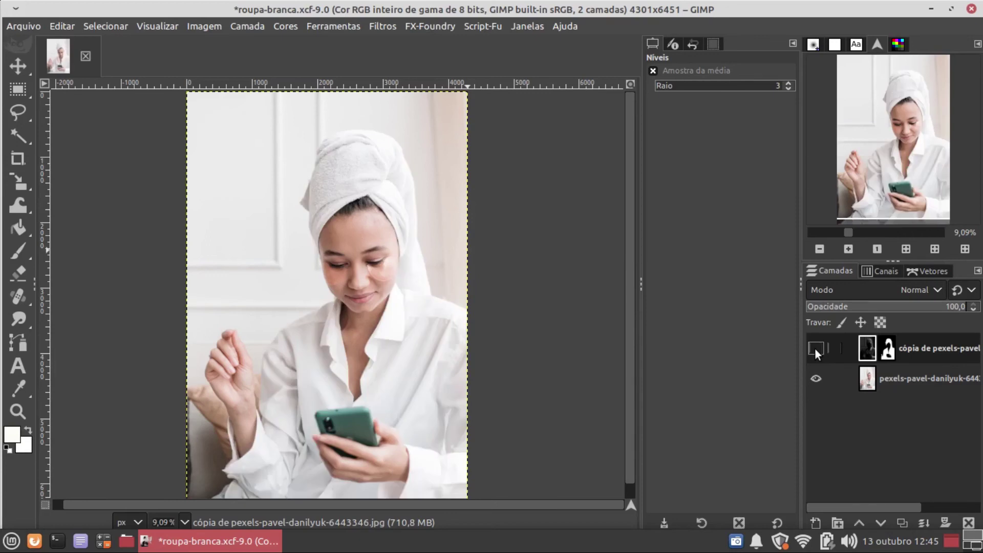
left_click(816, 348)
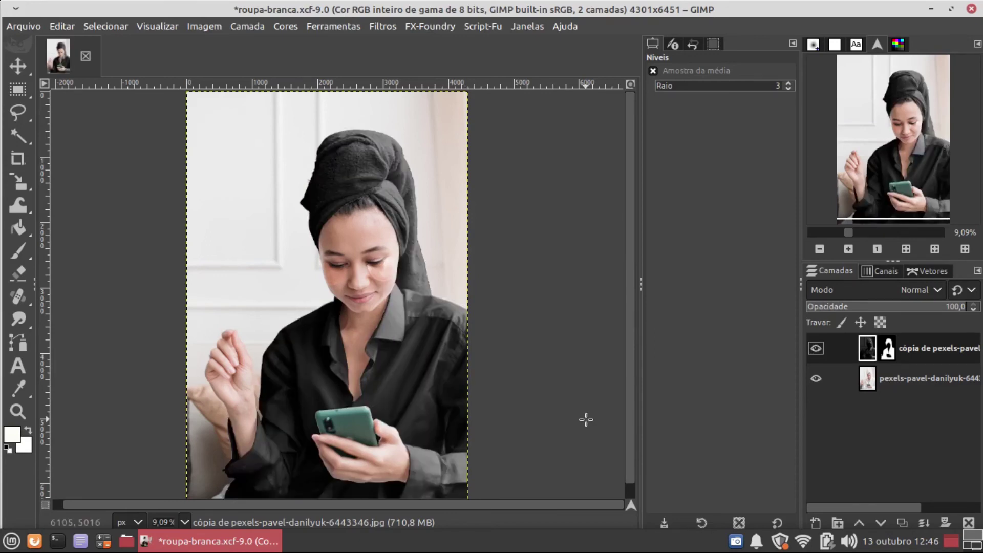
left_click(85, 56)
left_click(20, 29)
mouse_move(49, 130)
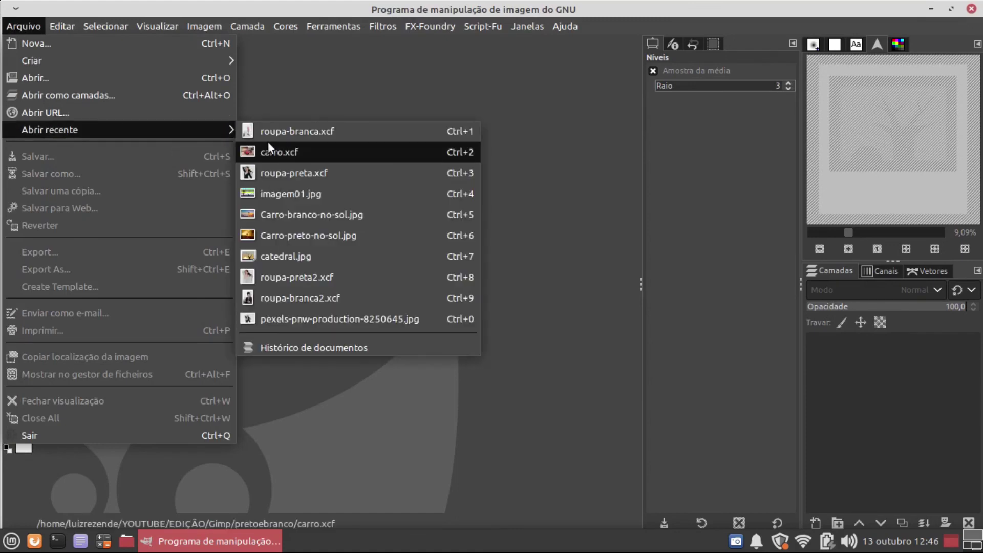
- Open roupa-preta.xcf from recent files and zoom in on the photo
left_click(270, 173)
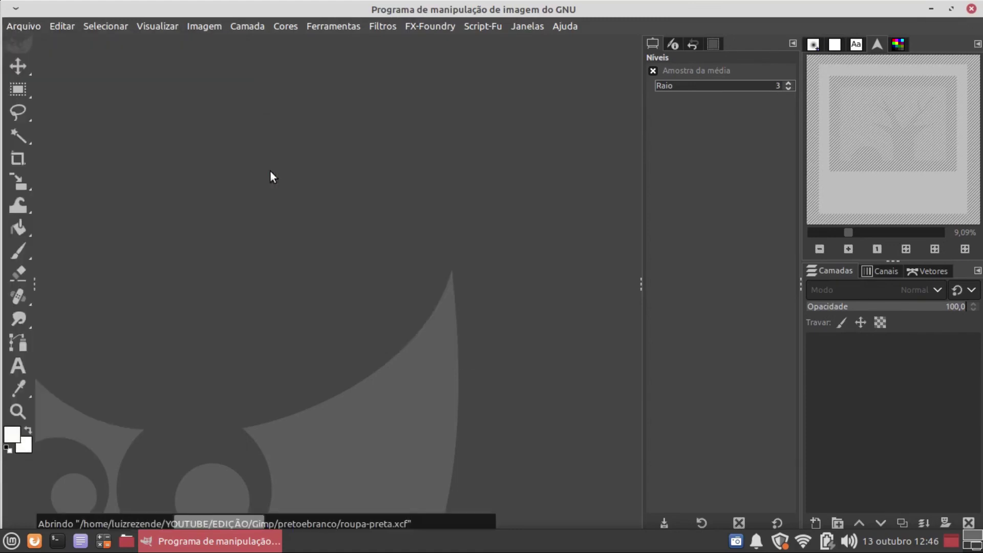
key("z")
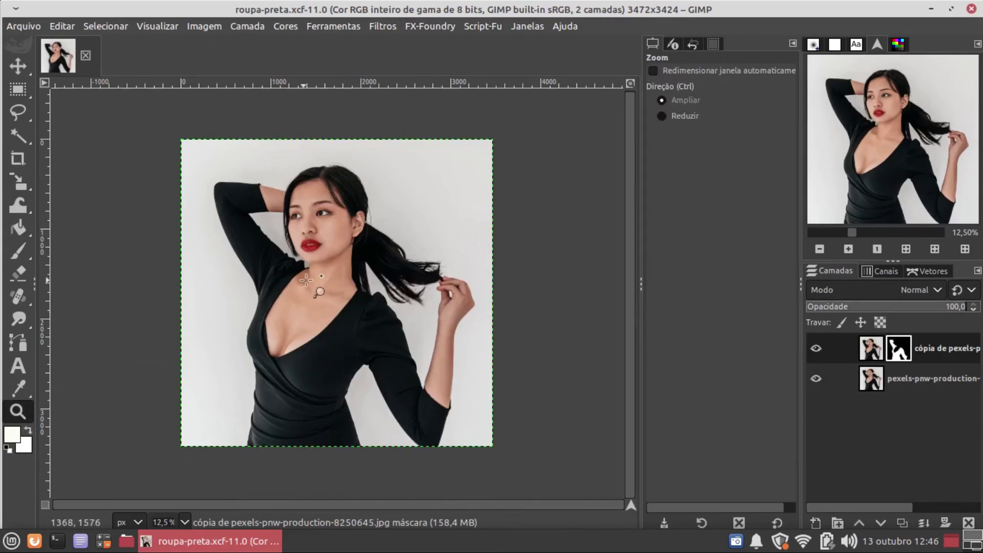
left_click(305, 279)
scroll(610, 408, "down", 1)
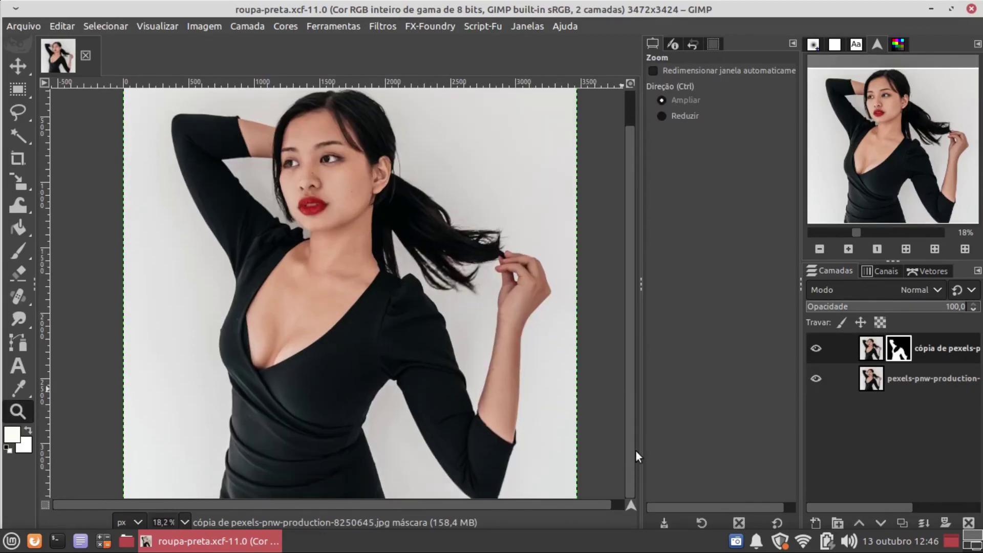
- Lighten the black dress to grey with Levels midtones about 3.34
left_click(284, 24)
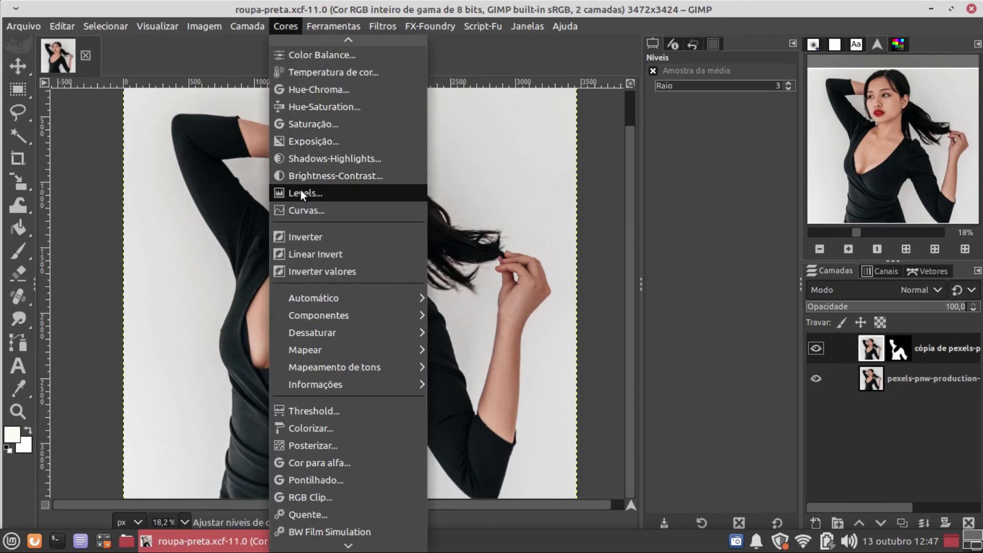
left_click(300, 191)
left_click_drag(737, 220, 667, 220)
left_click(844, 396)
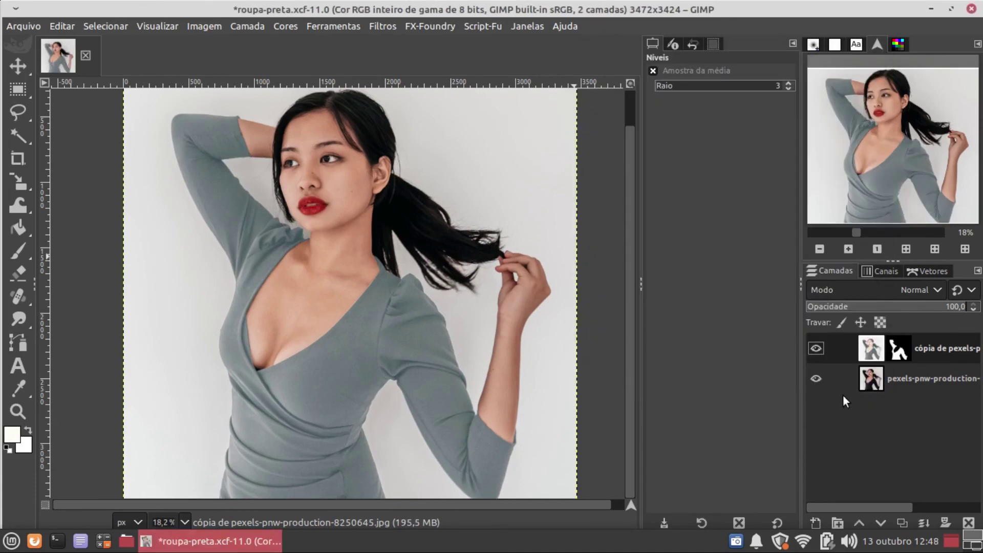
- Colorize the grey dress teal with hue about 0.49
left_click(284, 27)
left_click(331, 428)
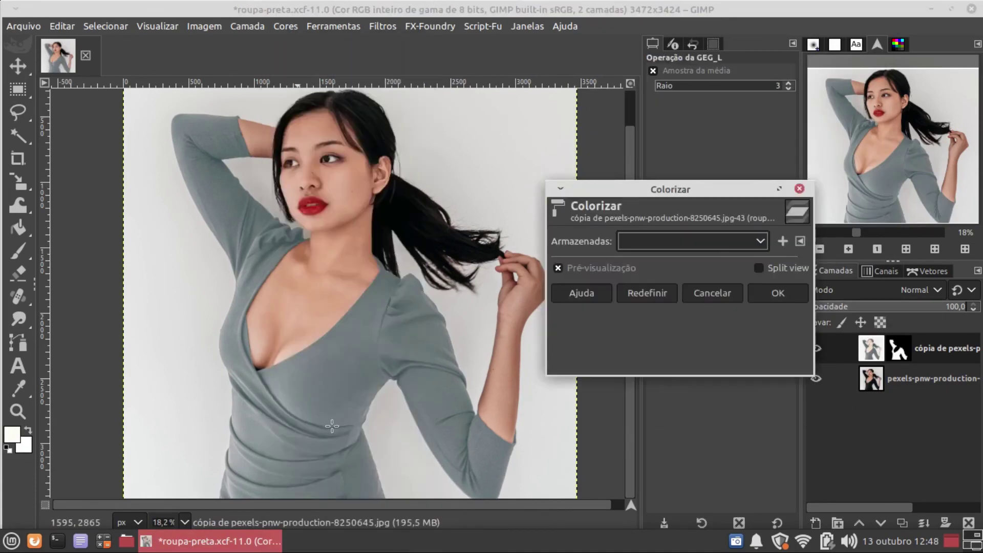
mouse_move(660, 267)
left_mouse_down()
mouse_move(575, 263)
mouse_move(771, 265)
left_mouse_up()
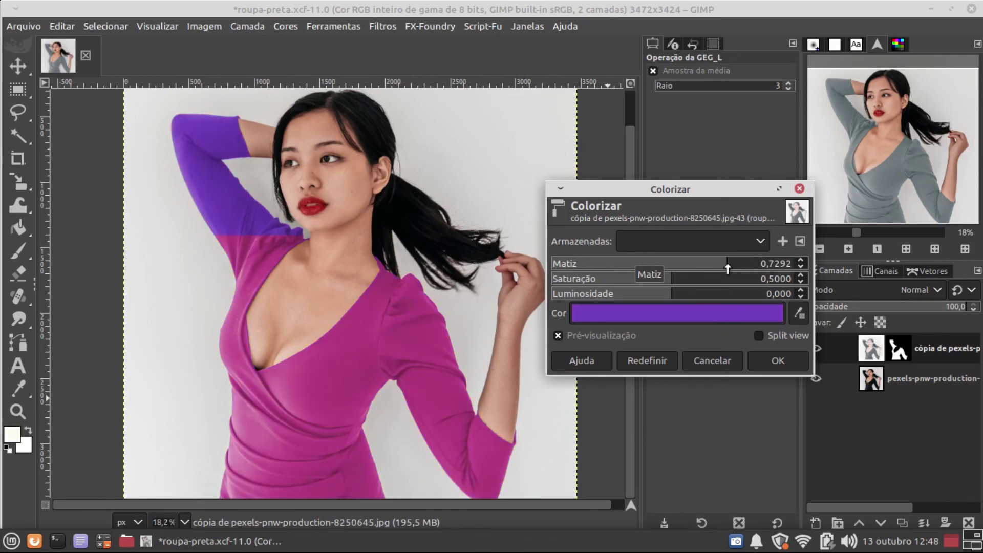
left_click_drag(771, 265, 669, 264)
left_click(768, 363)
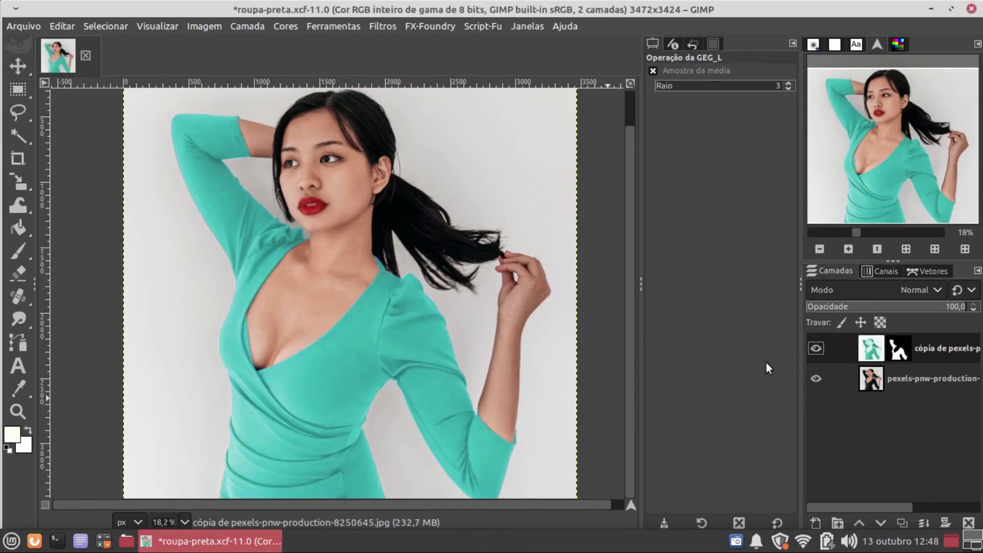
- Toggle the top layer's visibility to compare the teal dress with the original black
left_click(814, 351)
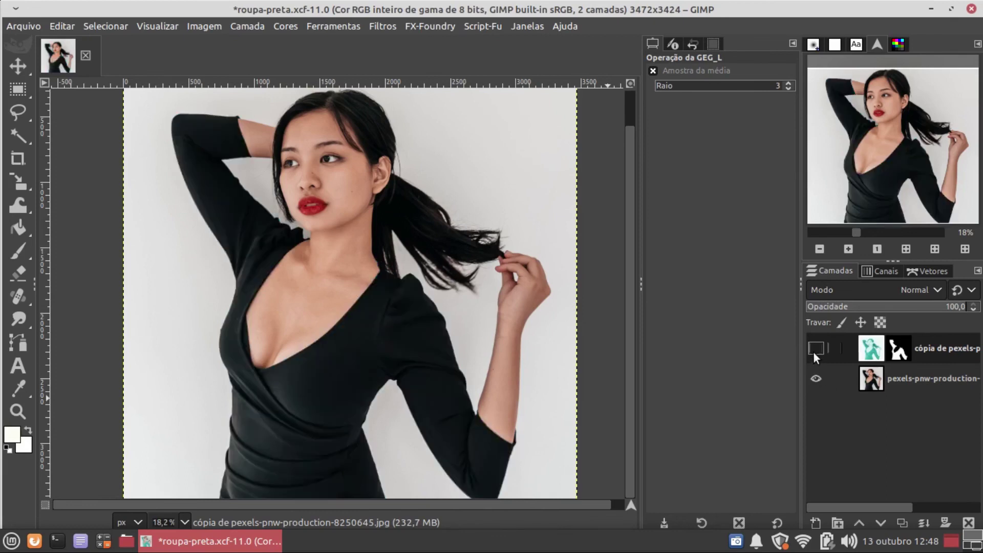
left_click(815, 348)
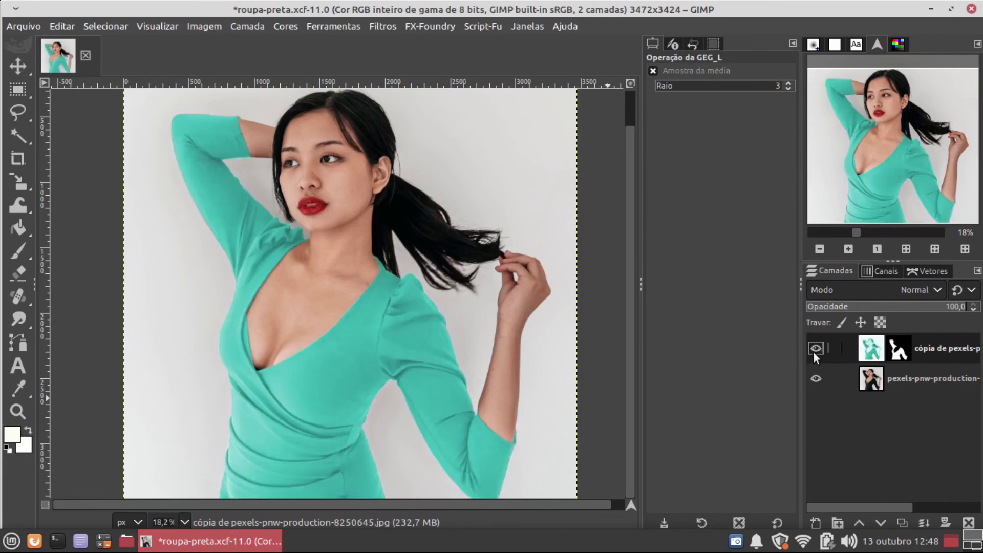
left_click(815, 349)
- Desaturate the teal dress to grey with Colorize at Saturation 0
left_click(286, 26)
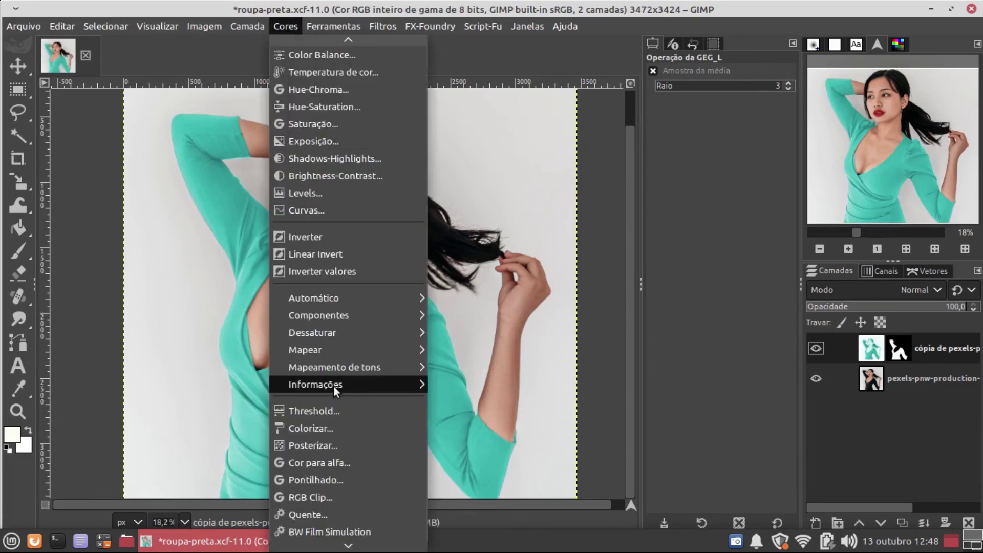
left_click(333, 425)
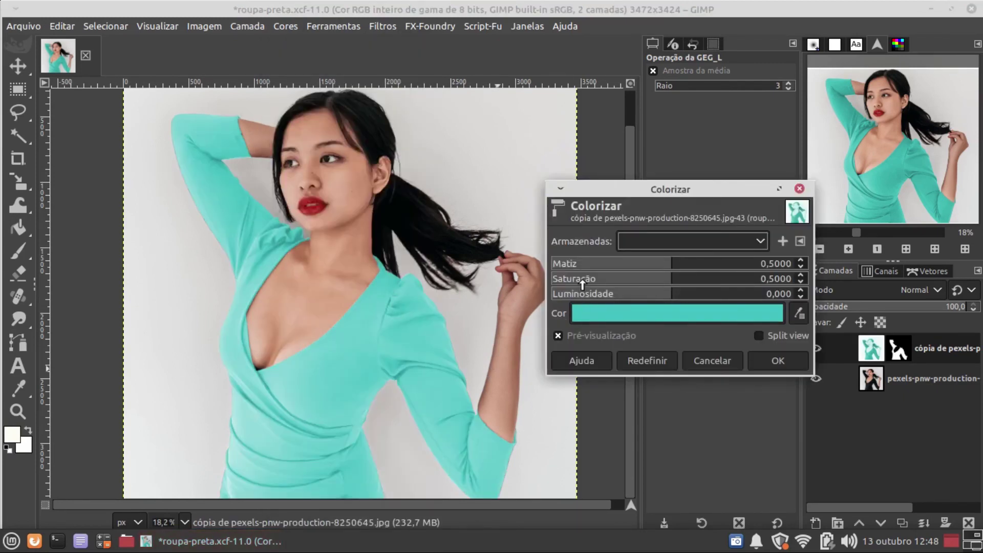
left_click_drag(582, 283, 552, 282)
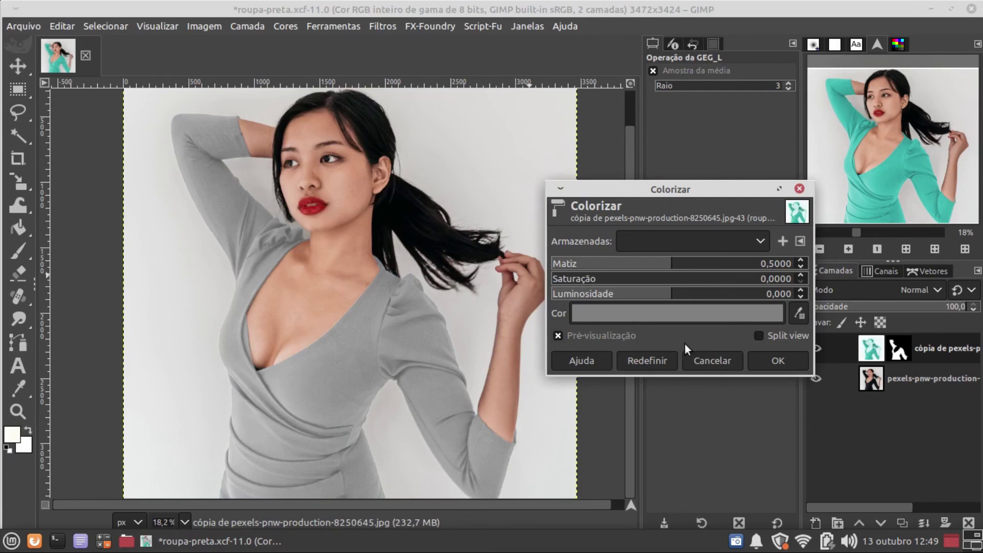
left_click(773, 357)
- Brighten the grey dress to near white with Levels gamma 2.40
left_click(290, 26)
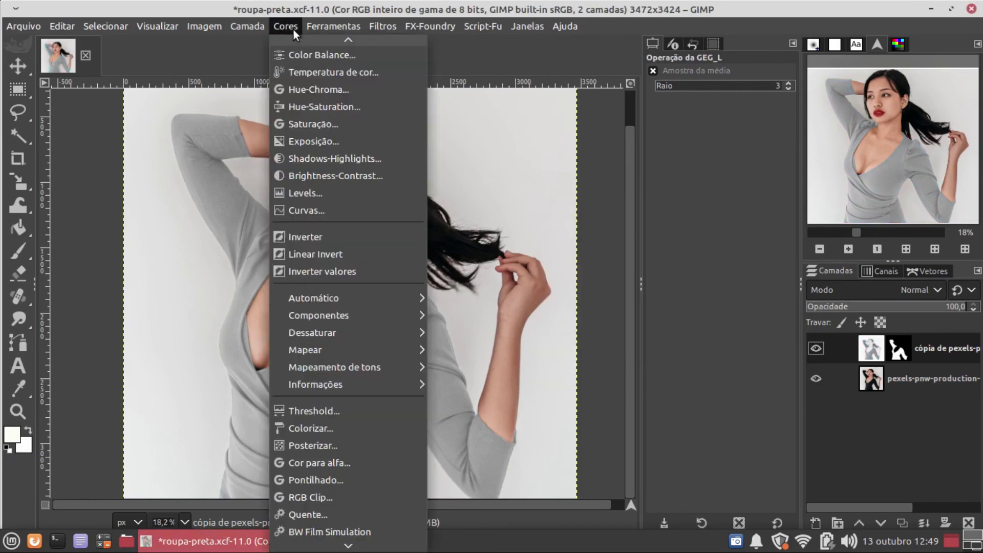
left_click(305, 191)
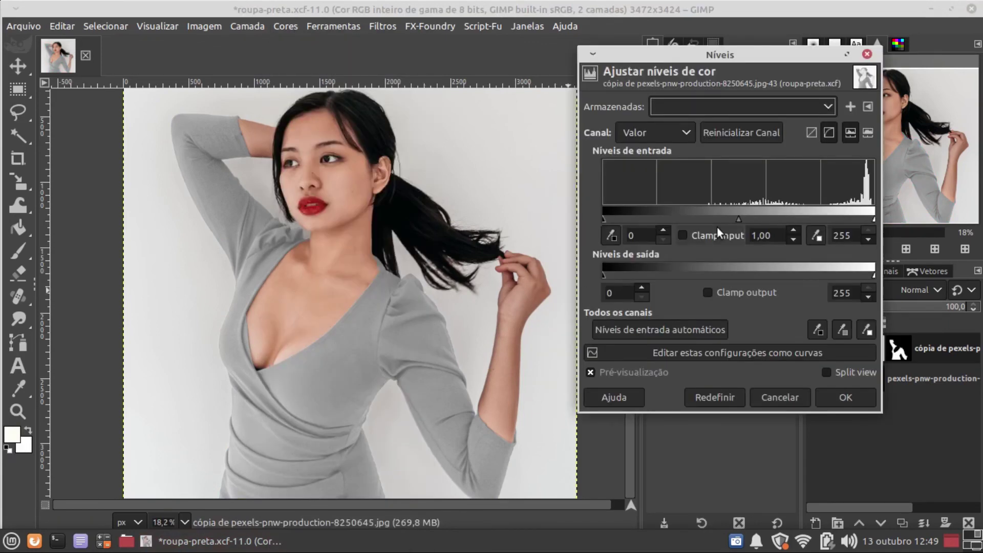
left_click_drag(738, 220, 687, 220)
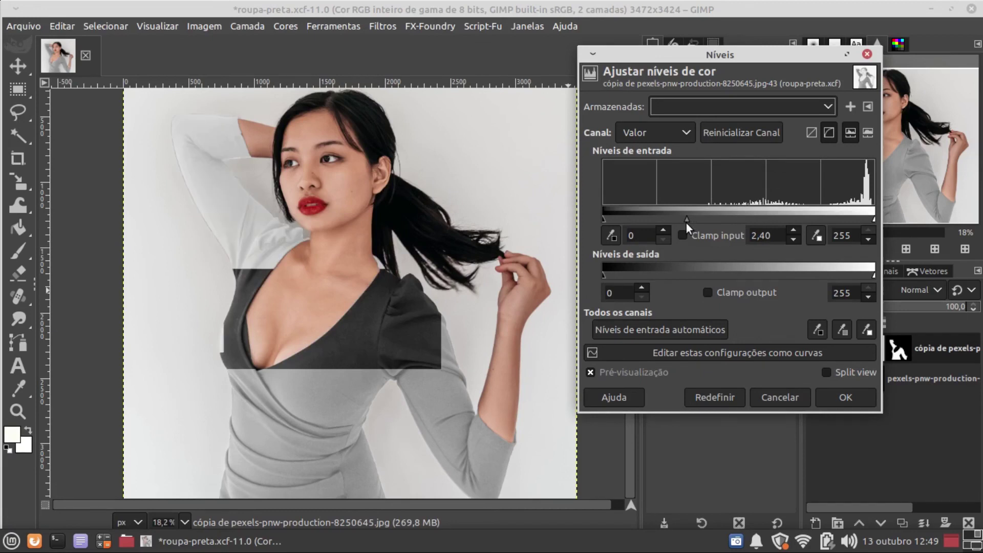
left_click(846, 397)
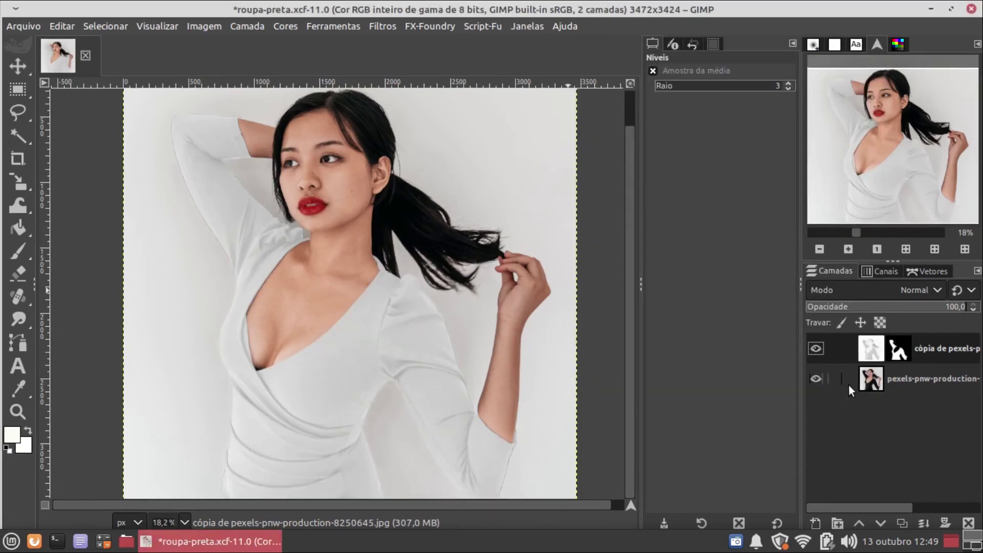
left_click(816, 350)
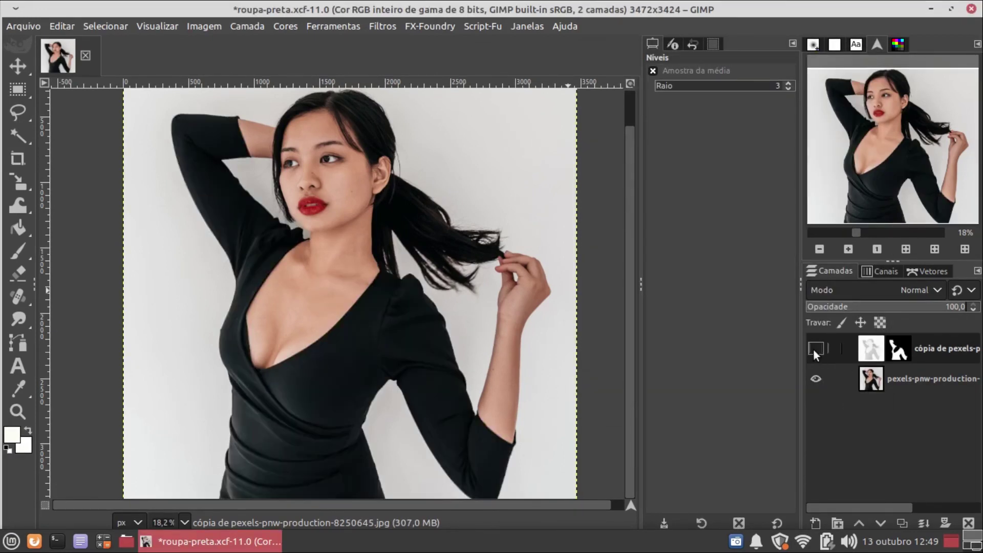
left_click(814, 349)
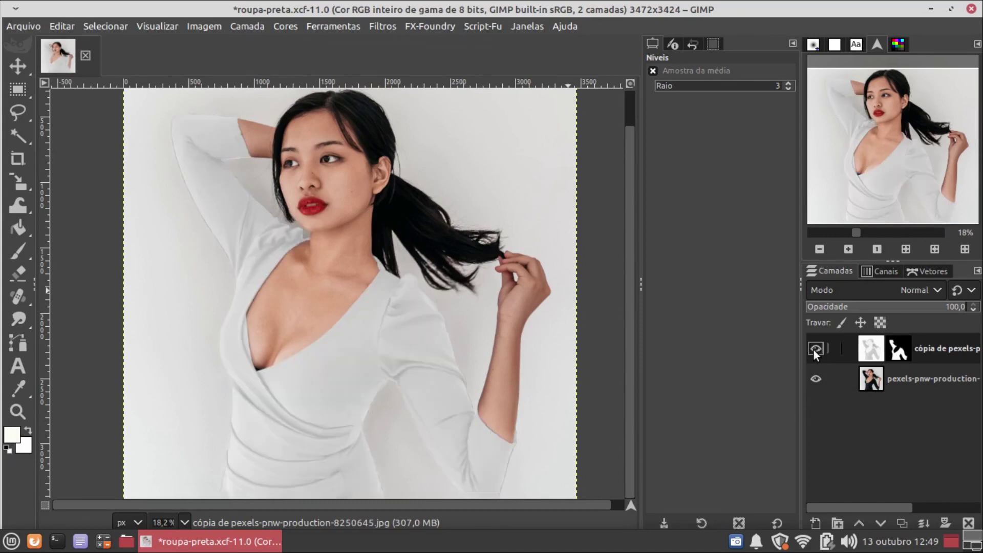
left_click(814, 349)
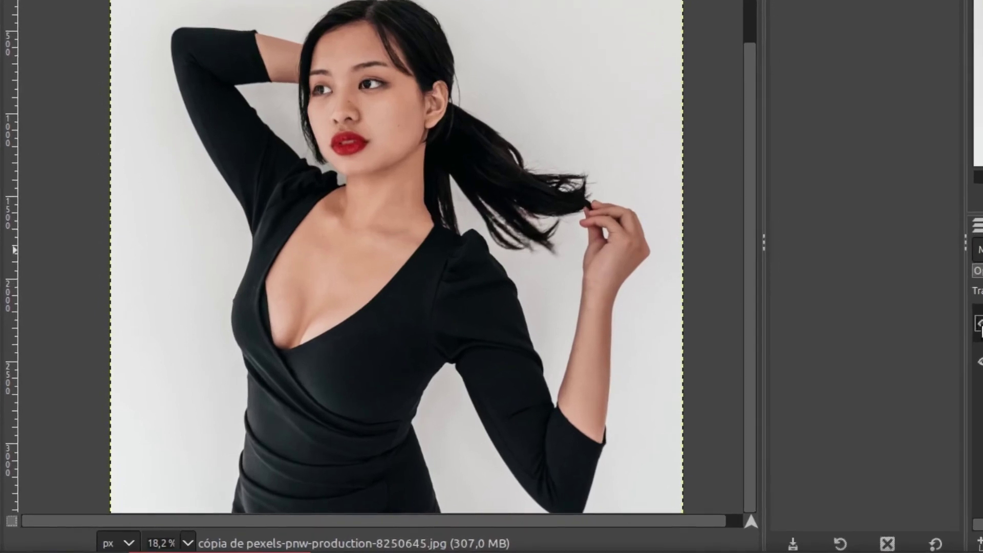
left_click(815, 349)
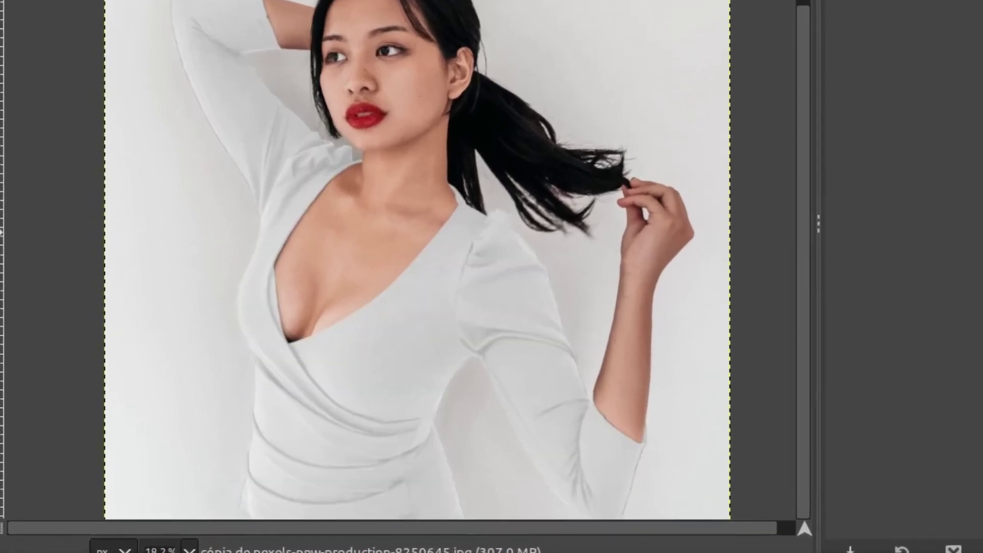